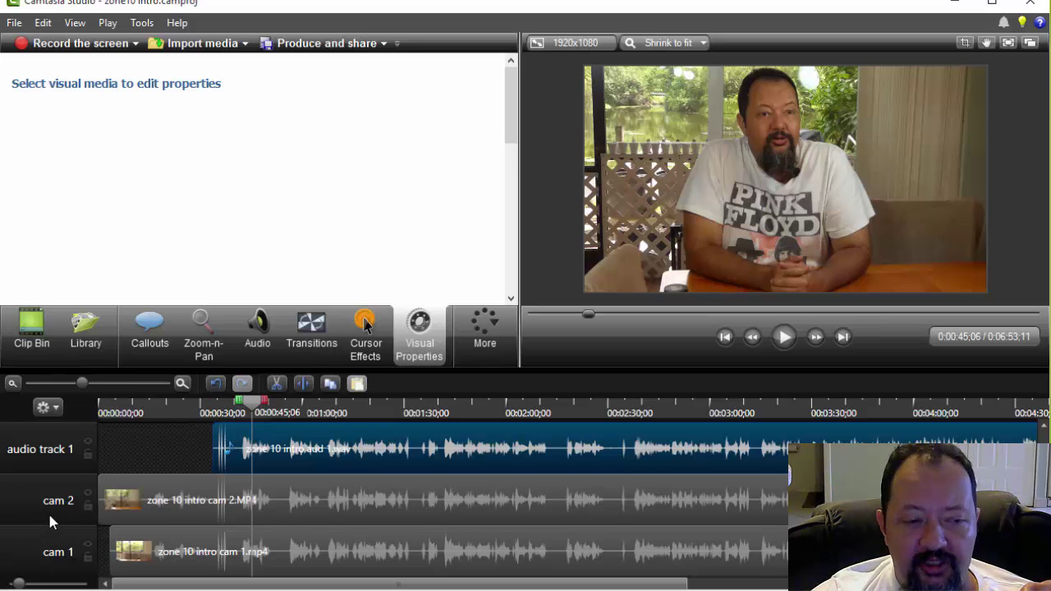
- Review the audio and video clips in the Clip Bin and the tracks on the timeline
click(33, 331)
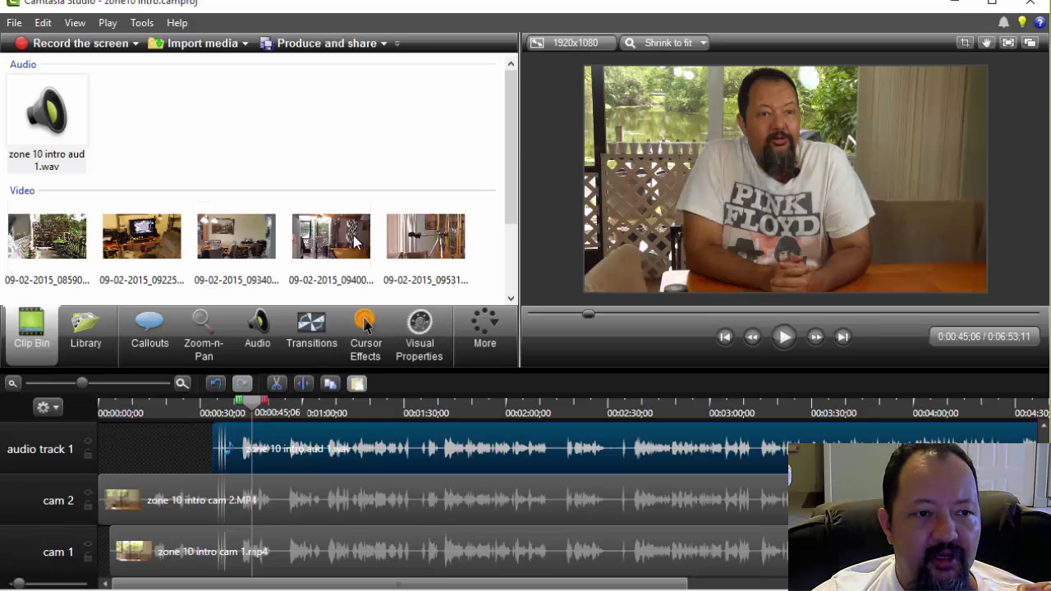
scroll(512, 109, down, 1)
scroll(512, 115, up, 1)
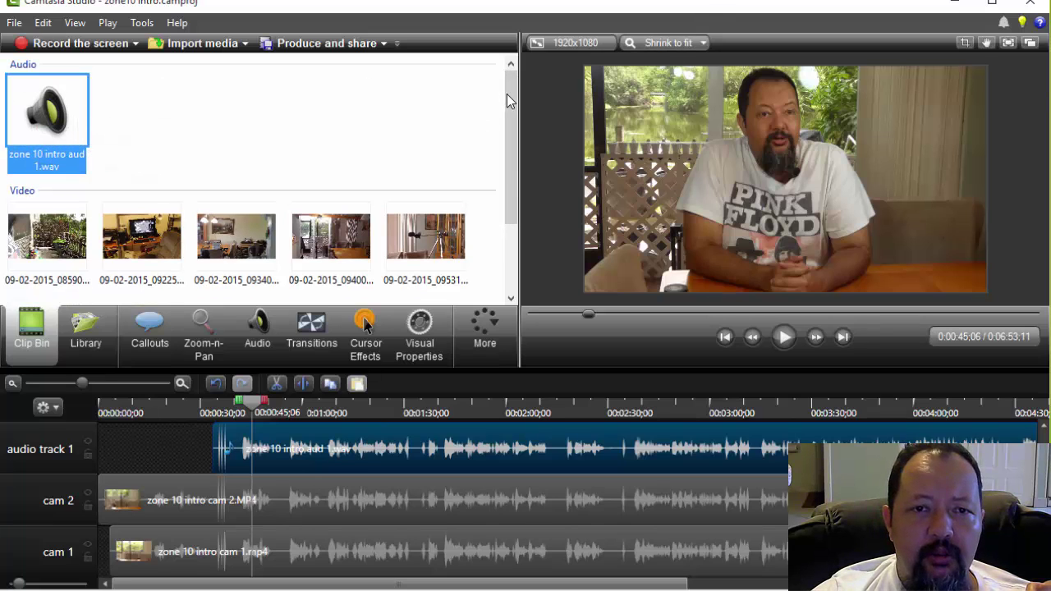
drag(507, 93, 520, 166)
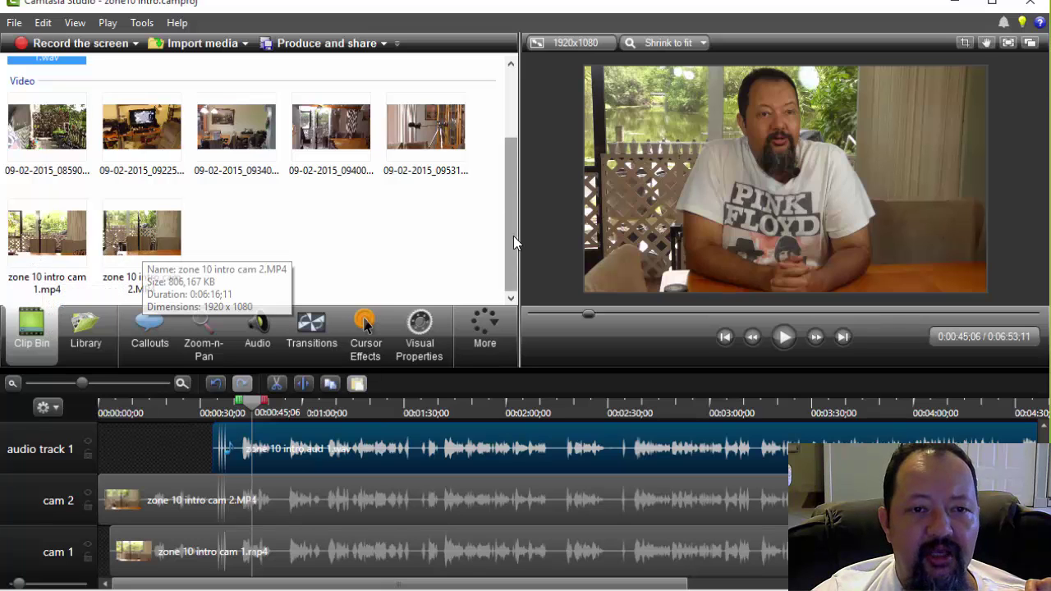
scroll(514, 217, up, 2)
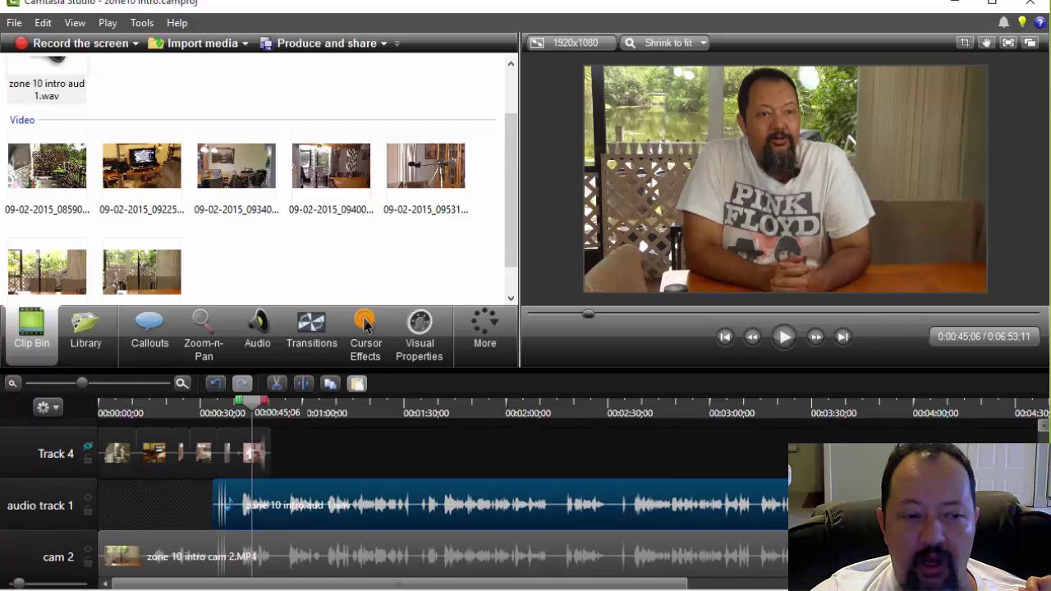
scroll(520, 533, up, 1)
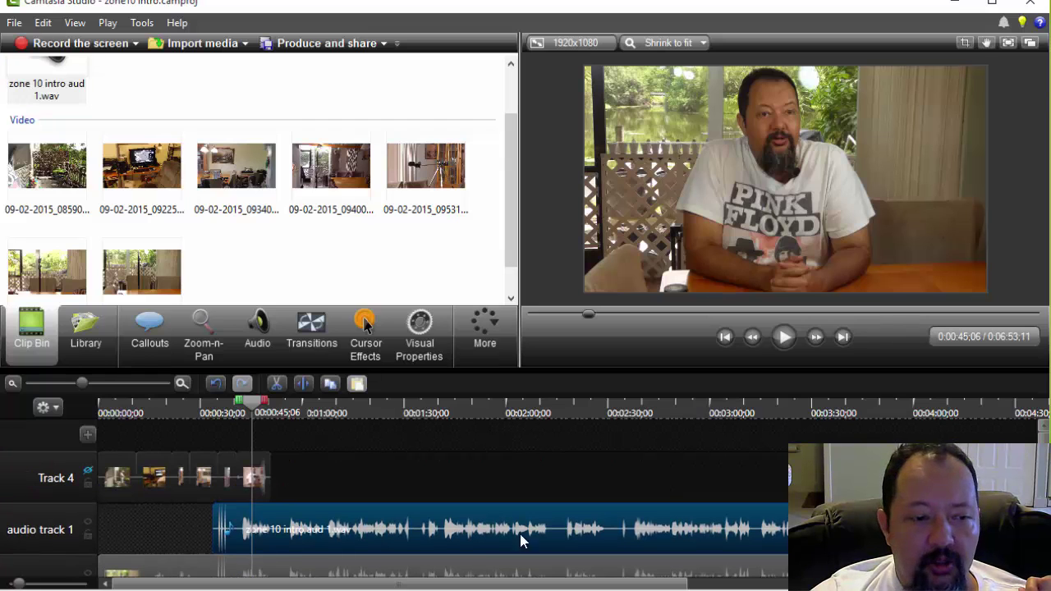
click(88, 474)
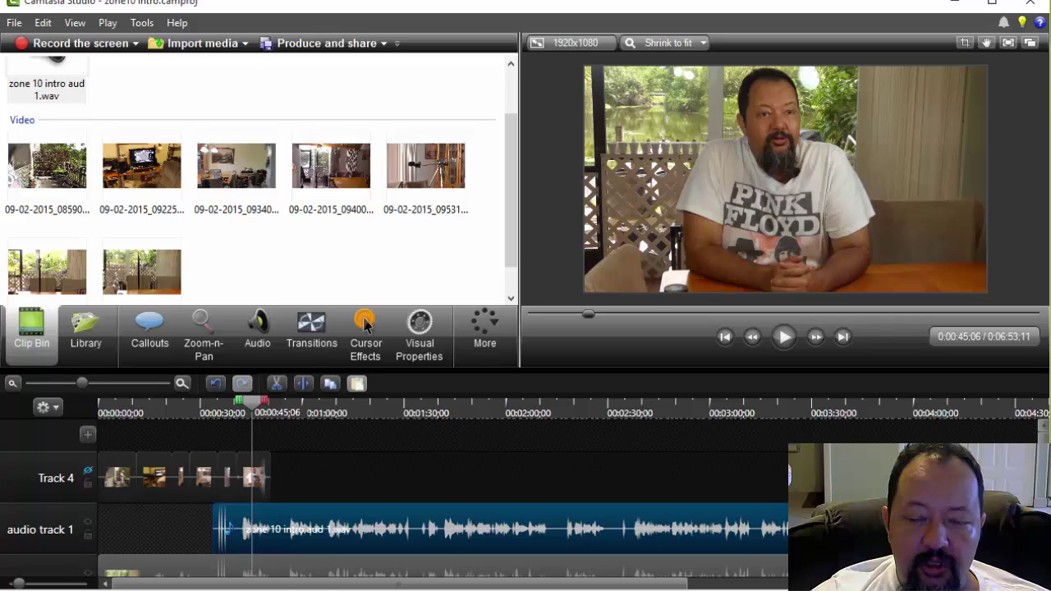
scroll(525, 498, down, 3)
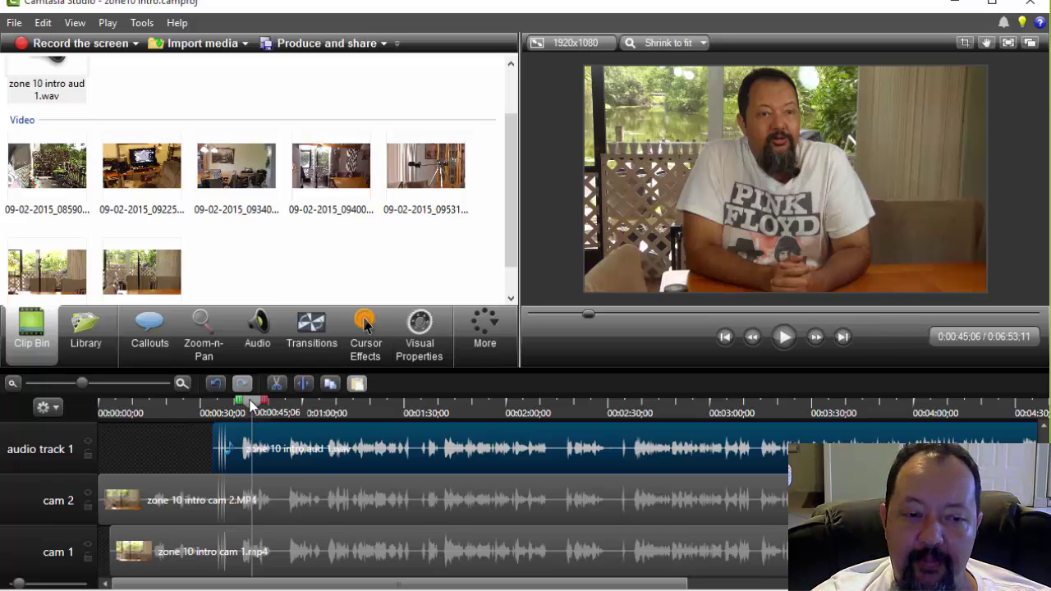
- Play the timeline from just before the clap spikes to check that the audio and both camera tracks are in sync
drag(251, 401, 213, 400)
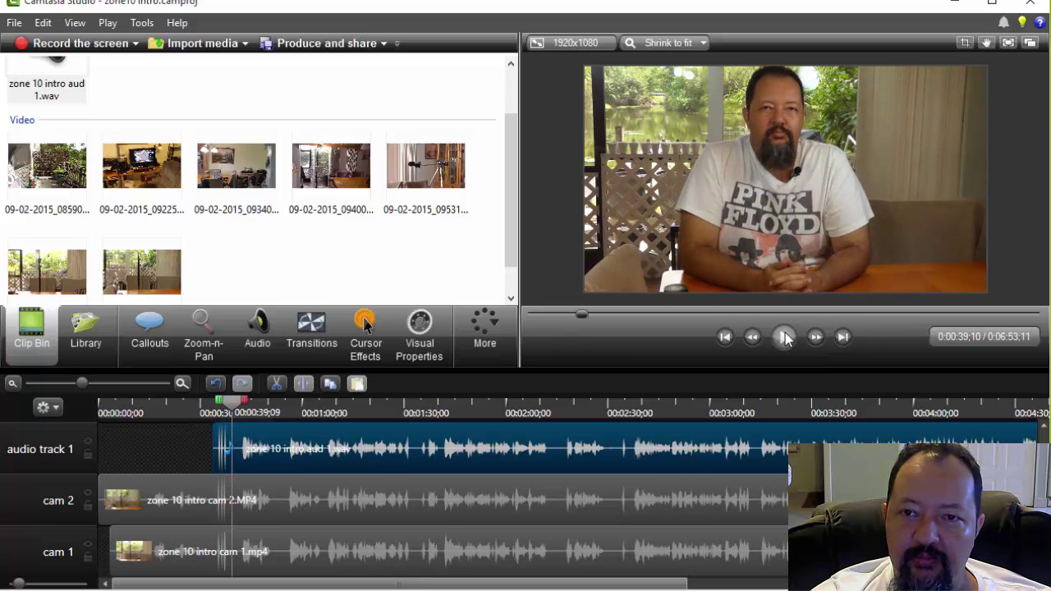
click(786, 339)
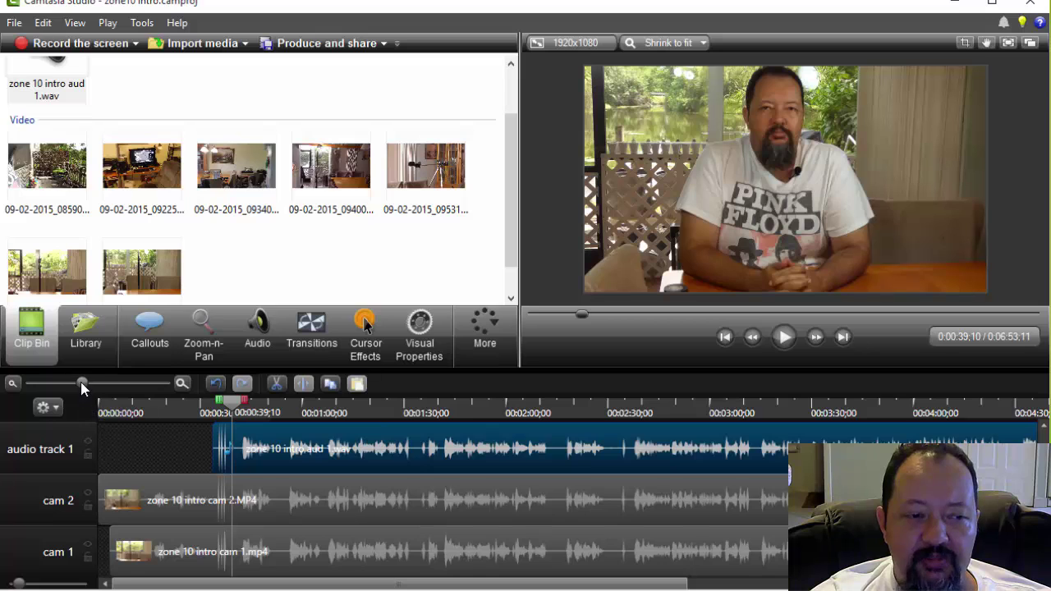
drag(87, 385, 136, 386)
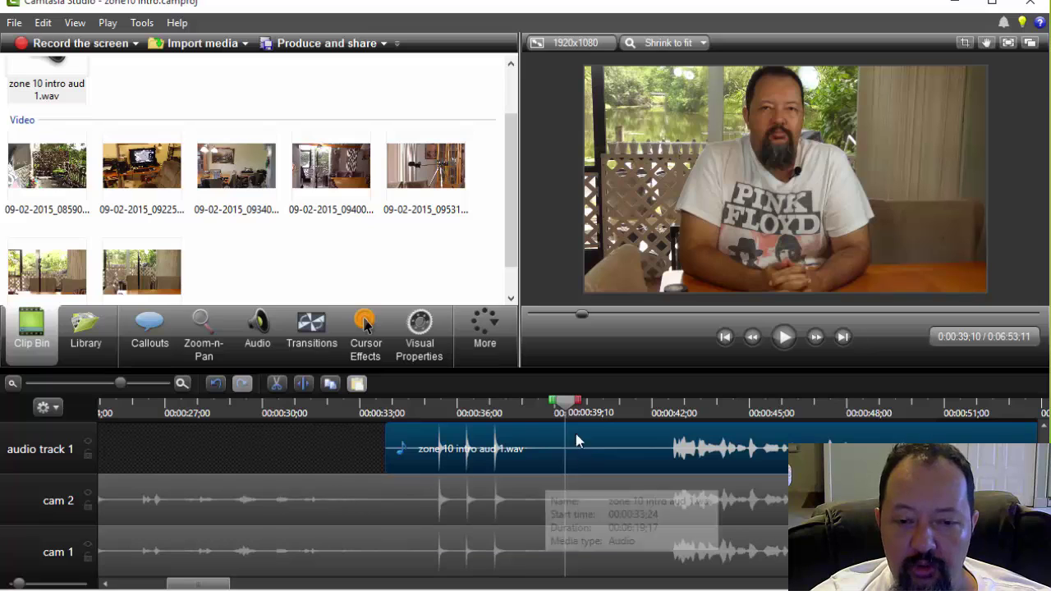
drag(565, 404, 435, 406)
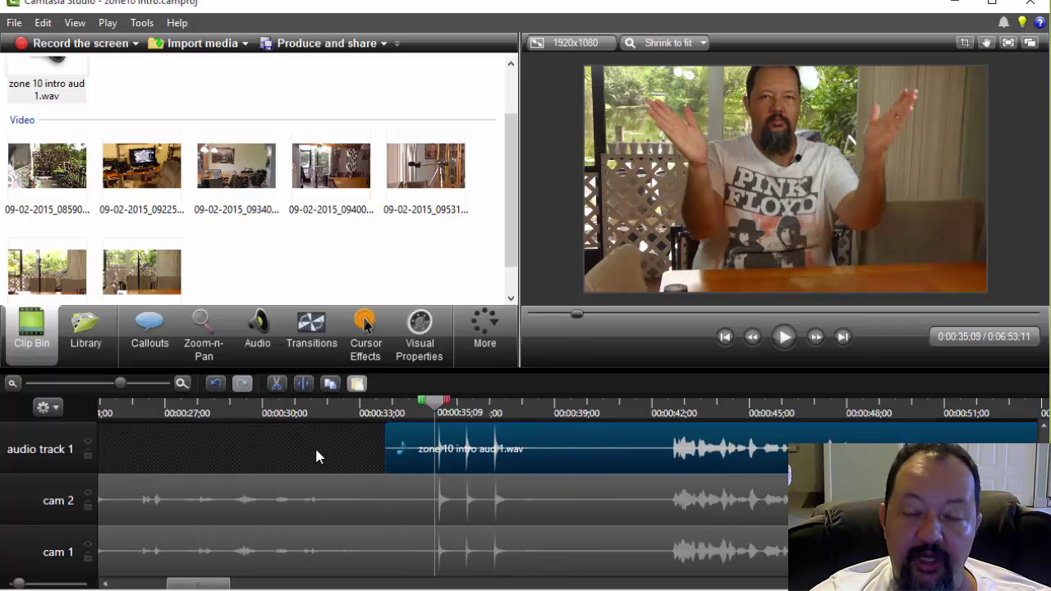
mouse_move(430, 404)
mouse_down()
mouse_move(493, 400)
mouse_move(404, 401)
mouse_move(422, 401)
mouse_up()
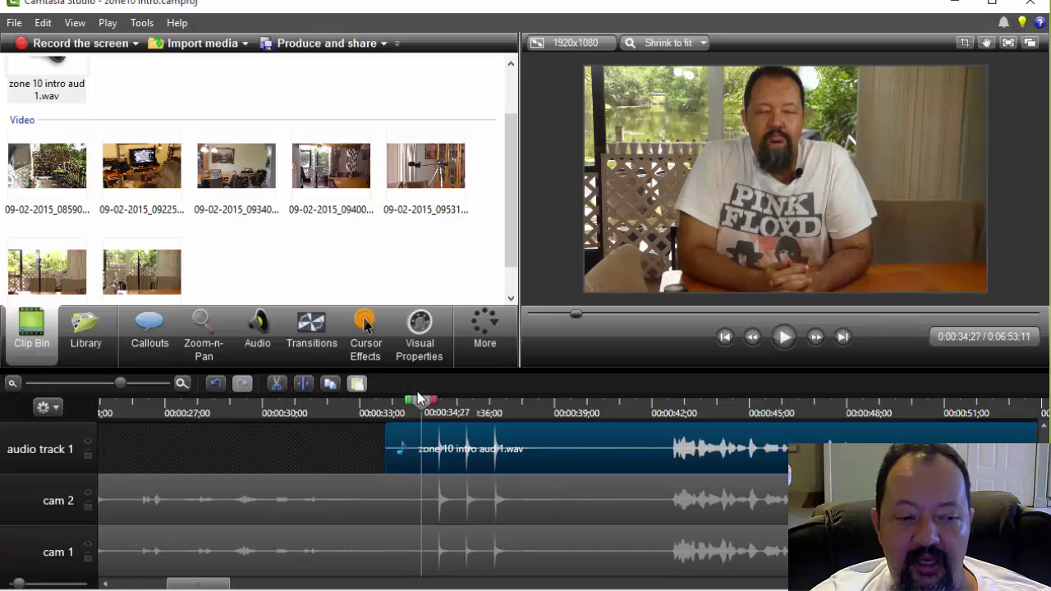
click(786, 338)
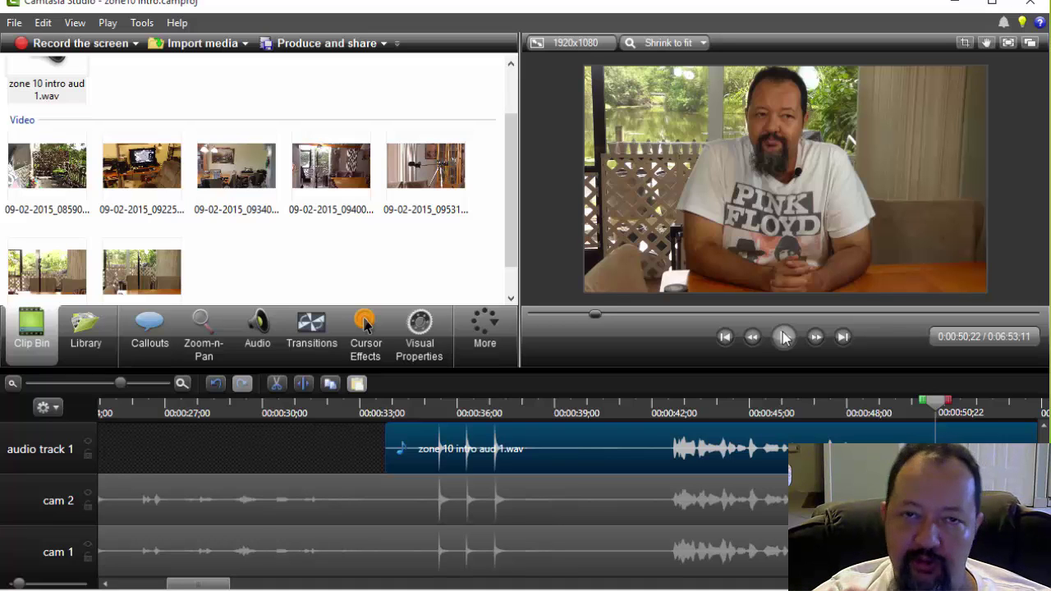
- Split the cam 2 clip at 0:00:33;24, where the audio track clip starts, and delete the part before the split
click(607, 501)
drag(120, 383, 97, 386)
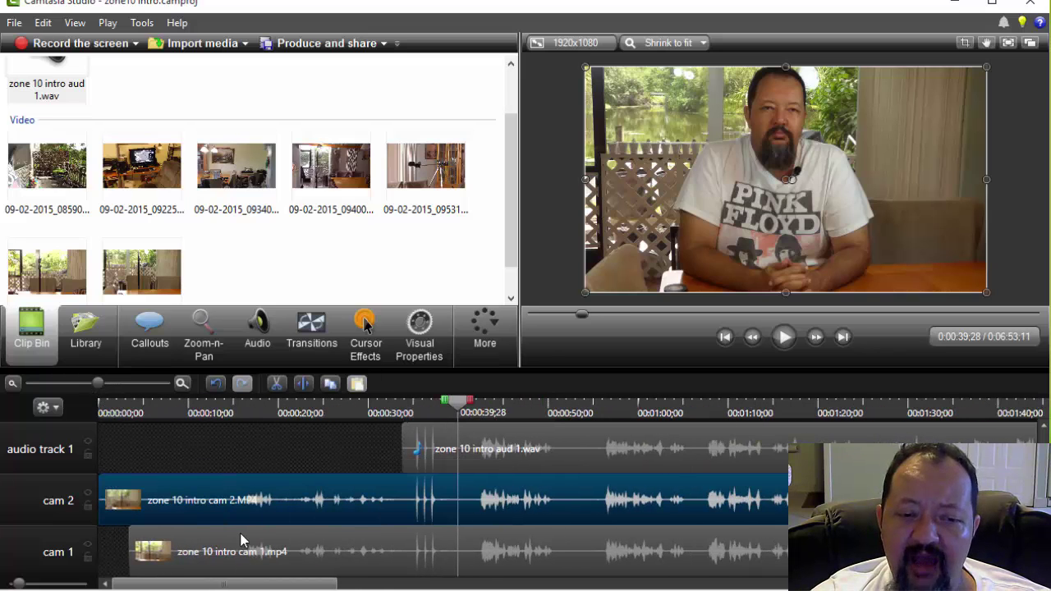
drag(456, 405, 403, 403)
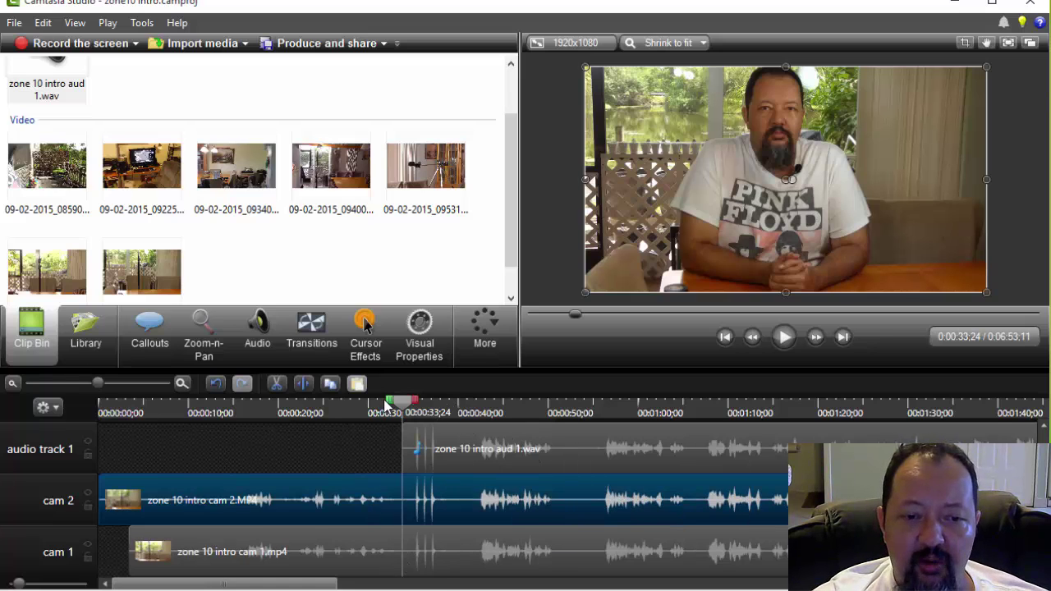
mouse_move(402, 402)
mouse_down()
mouse_move(476, 402)
mouse_move(398, 401)
mouse_up()
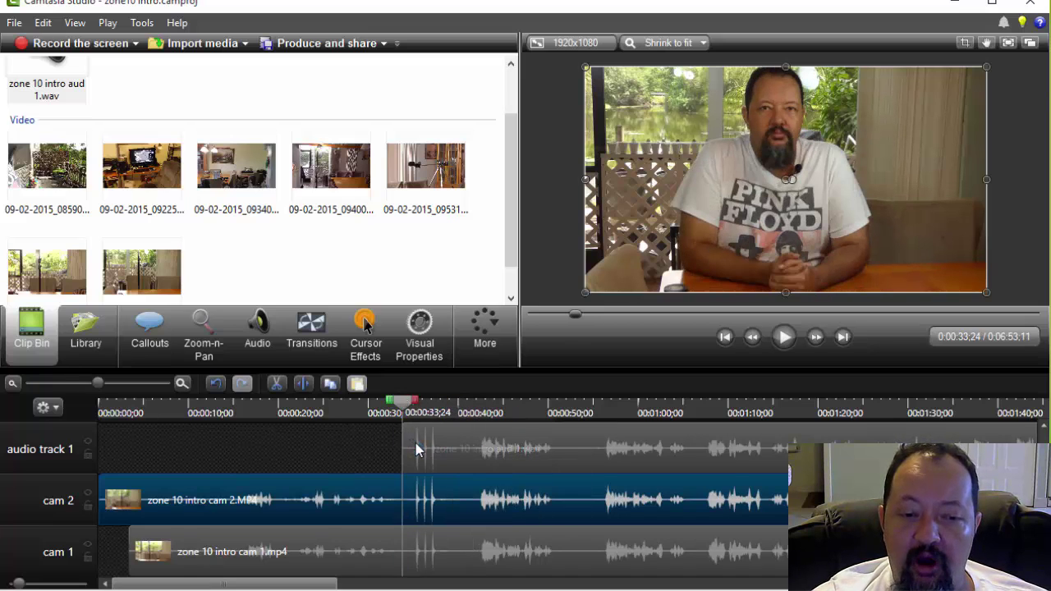
mouse_move(402, 402)
mouse_down()
mouse_move(386, 400)
mouse_move(402, 403)
mouse_up()
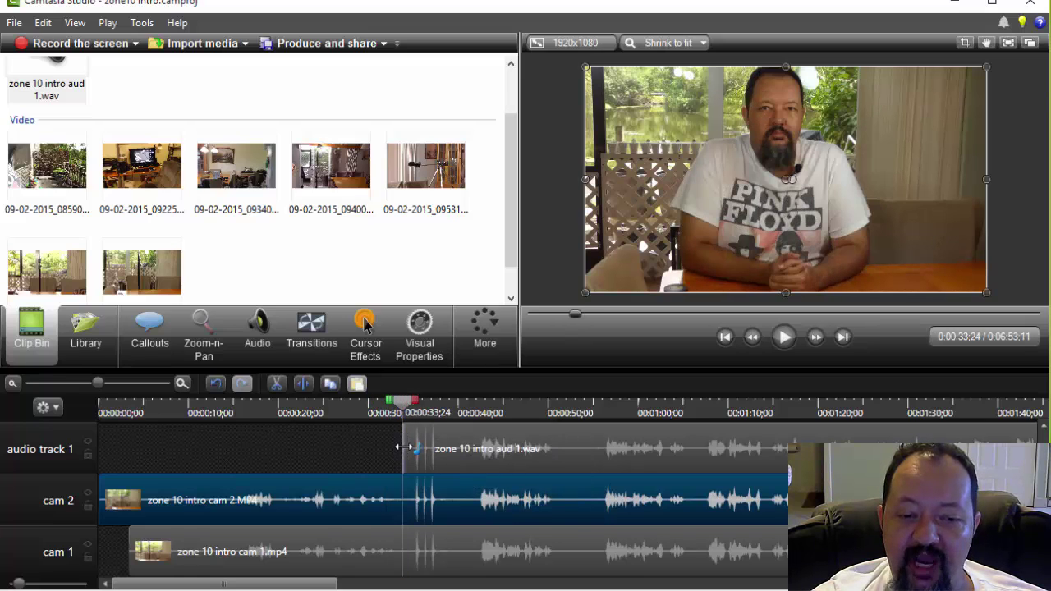
click(303, 384)
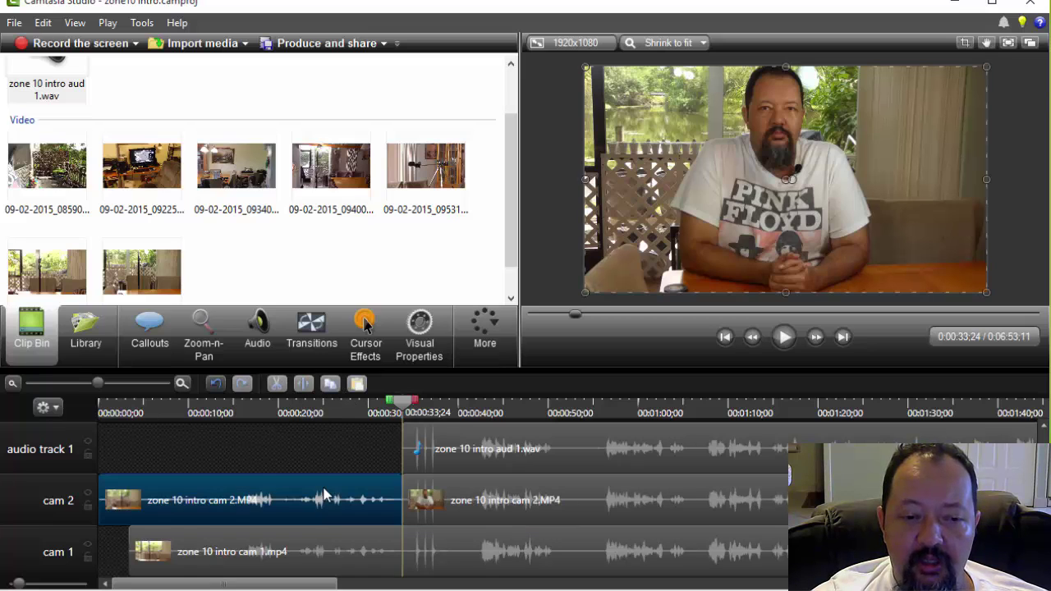
key(Delete)
- Split the cam 1 clip at 0:00:33;24 and delete the part before the split
drag(319, 552, 318, 554)
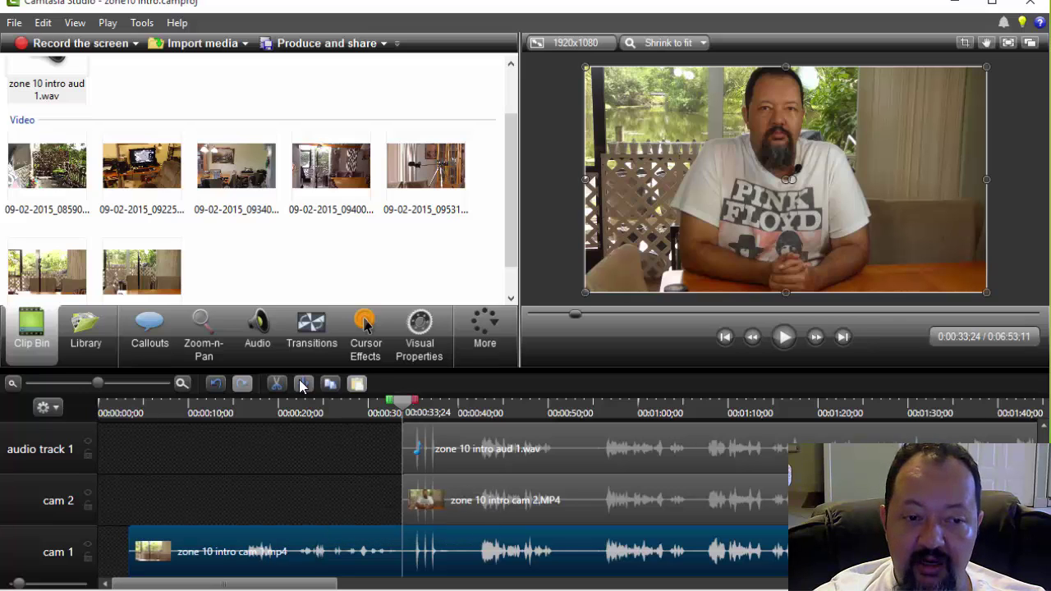
click(303, 384)
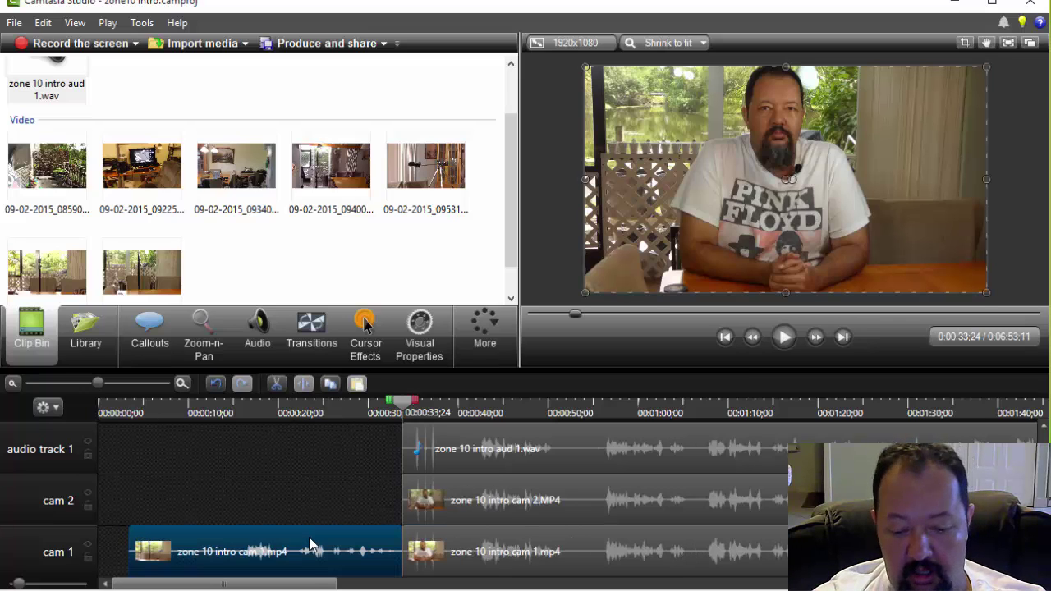
key(Delete)
- Select the clips on audio track 1, cam 2 and cam 1 and move them together to the start of the timeline
drag(367, 448, 388, 537)
drag(665, 461, 123, 460)
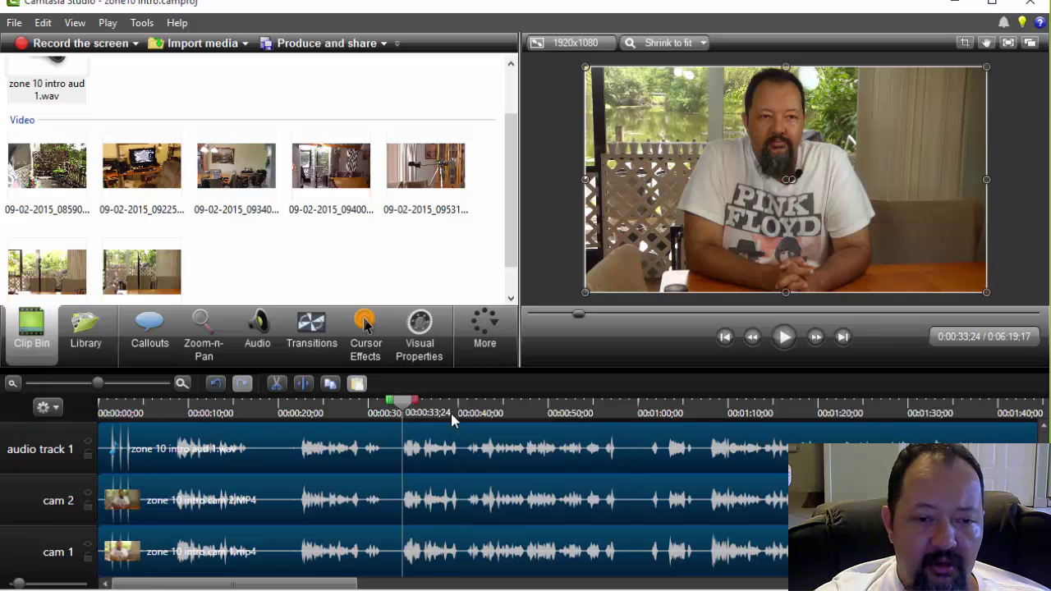
drag(408, 400, 136, 411)
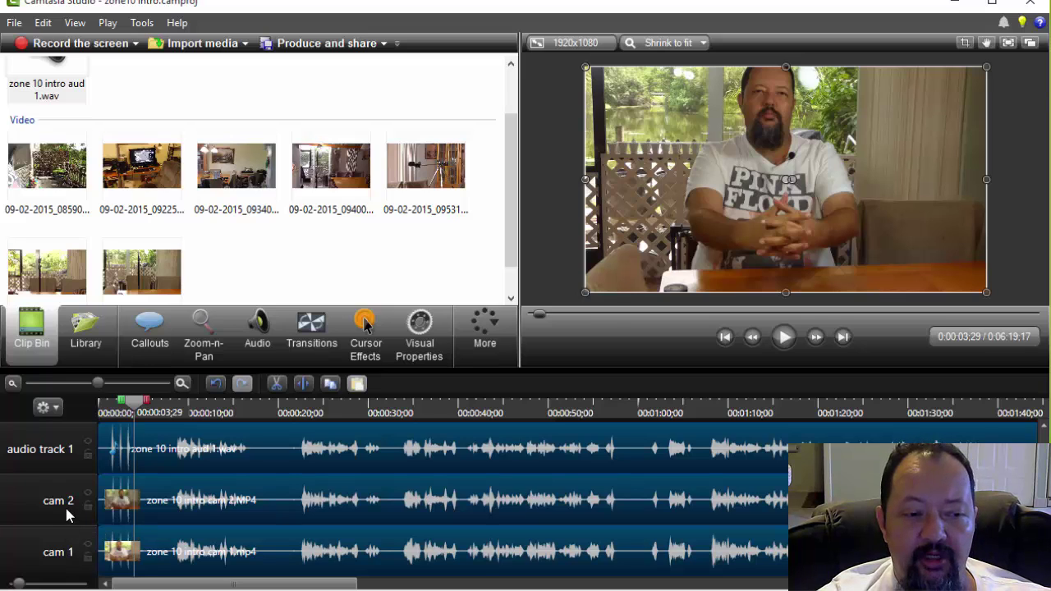
- Silence the audio of the cam 2 clip and the cam 1 clip
click(162, 504)
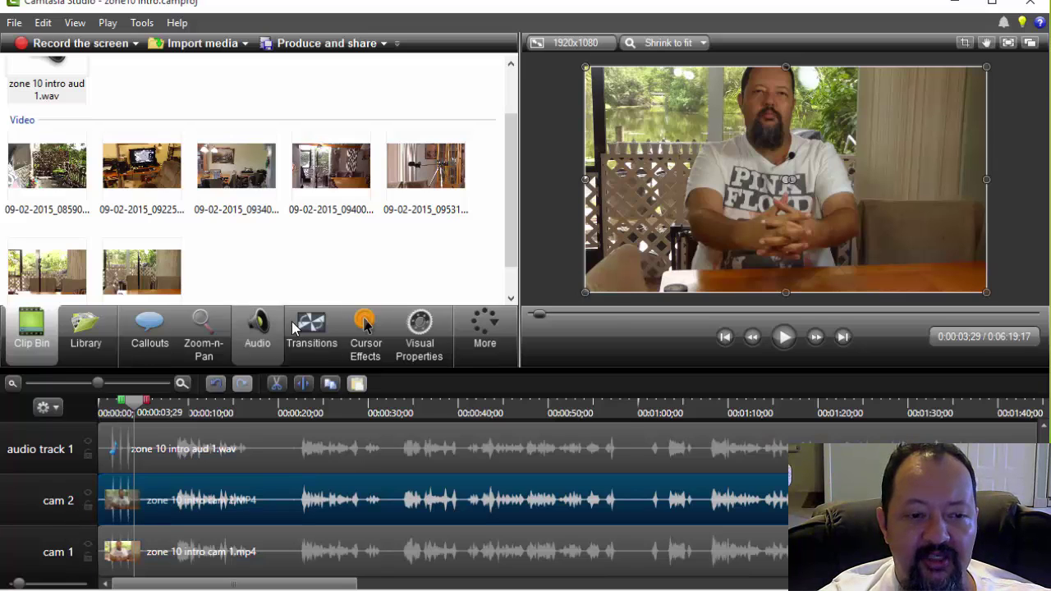
click(259, 328)
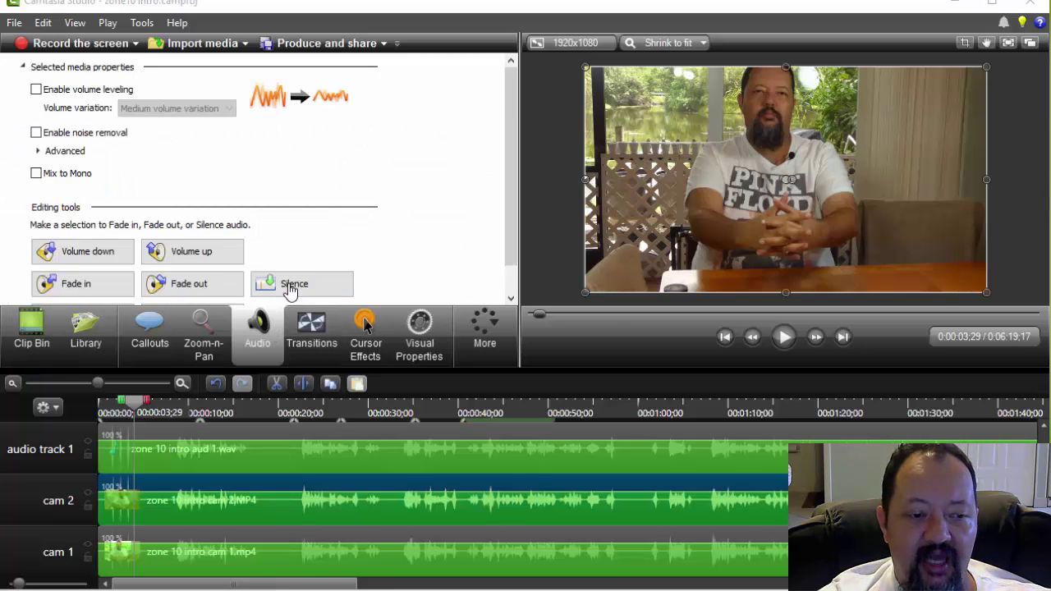
key(F1)
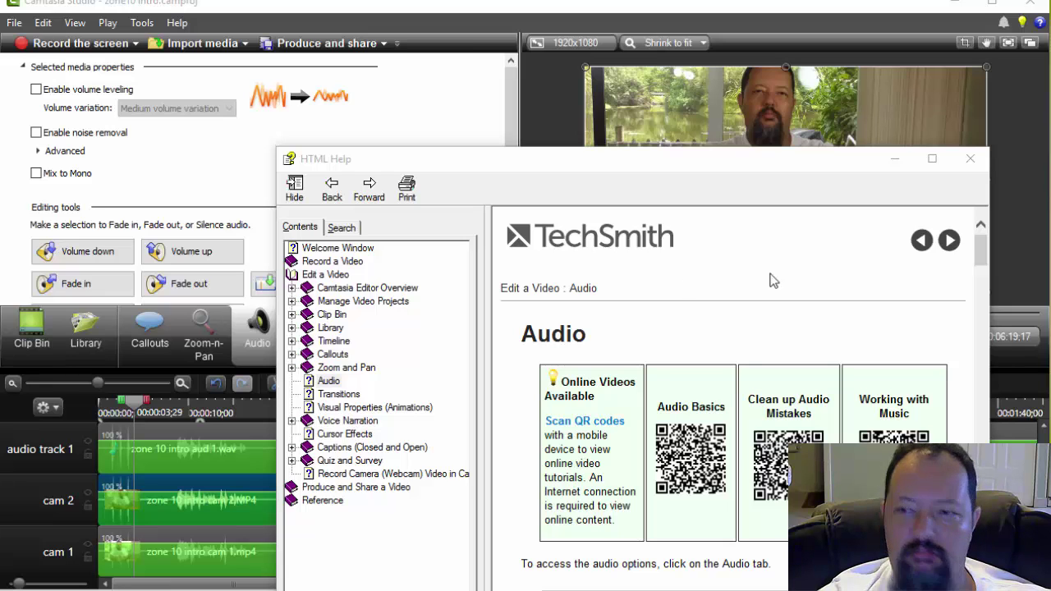
click(971, 159)
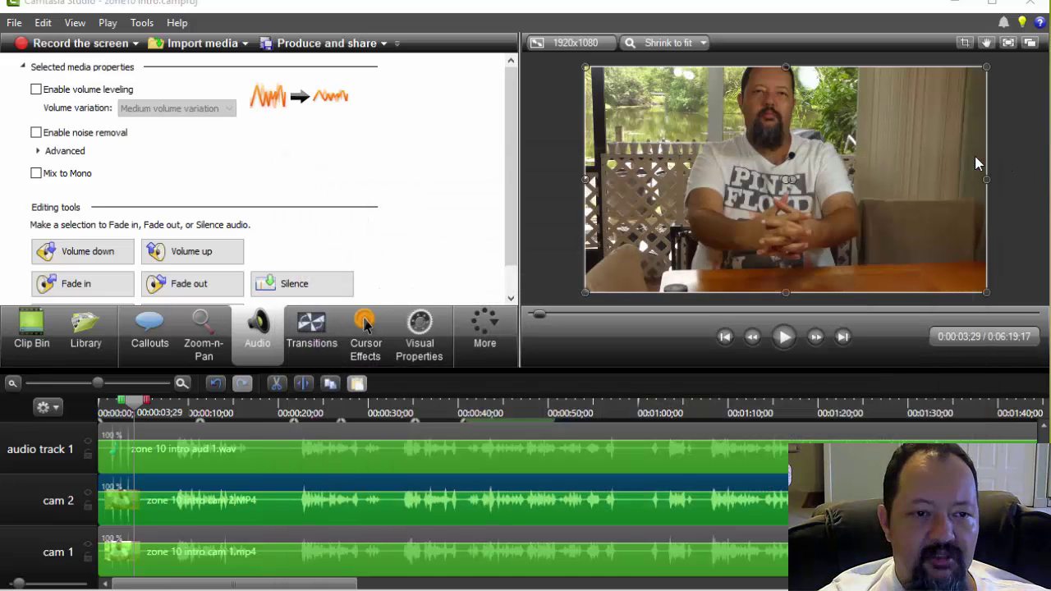
right_click(250, 493)
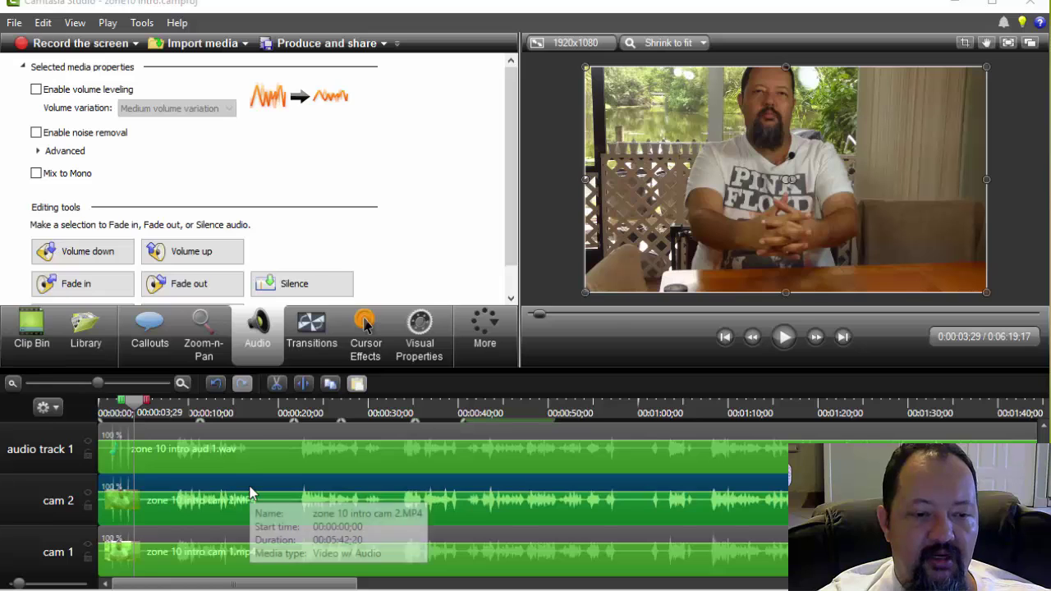
key(Escape)
click(289, 288)
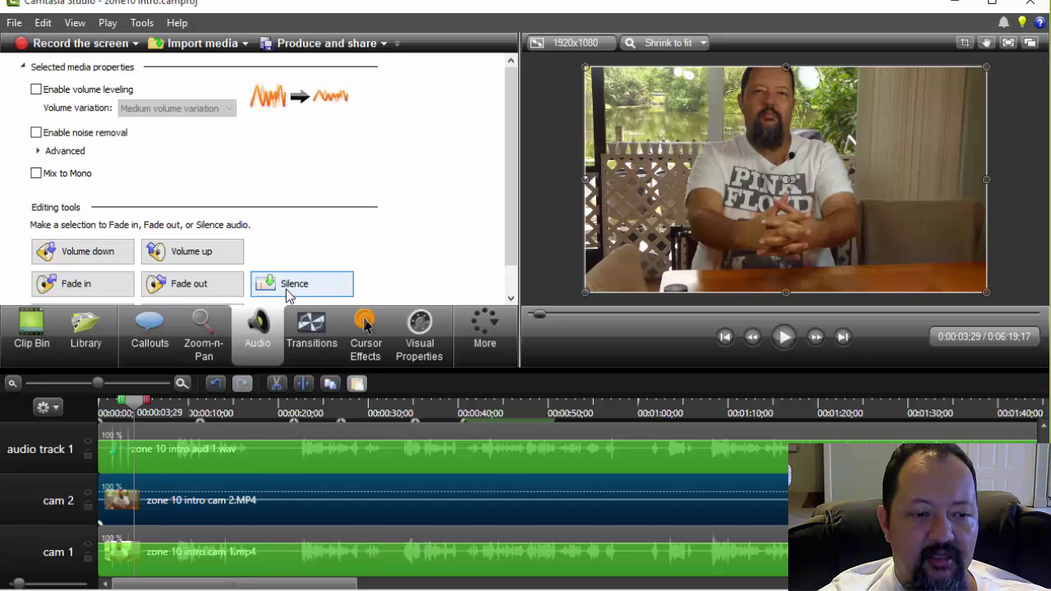
click(208, 537)
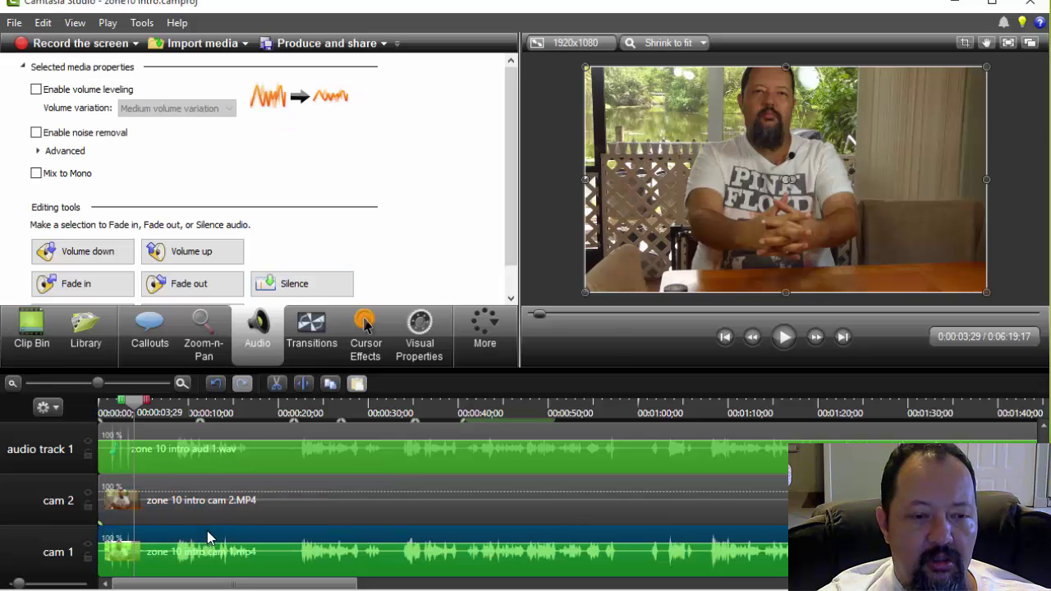
click(312, 284)
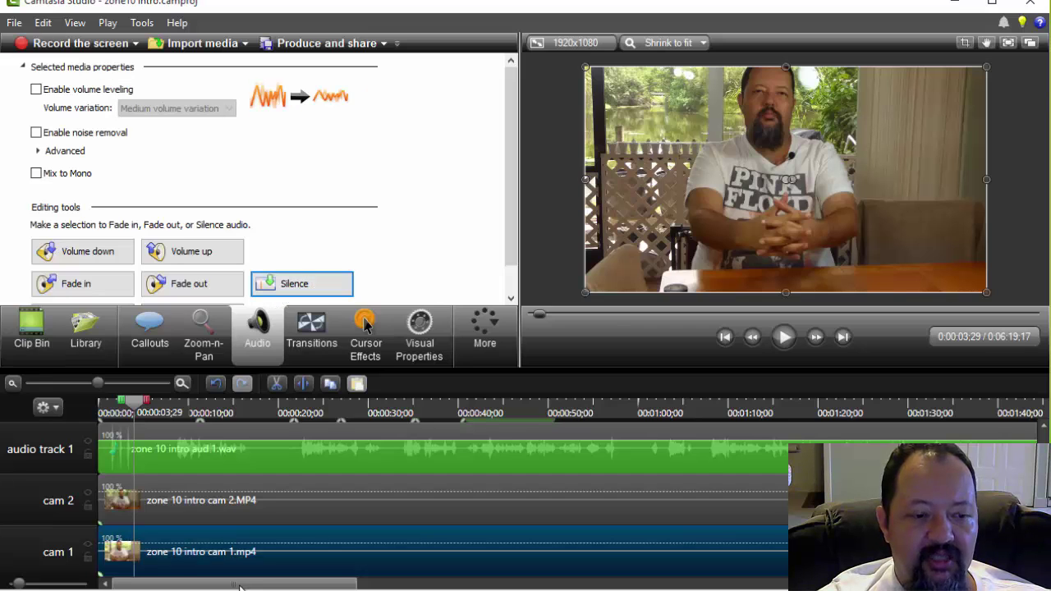
- Play the timeline from its start to check the footage against the separately recorded audio
drag(141, 408, 68, 408)
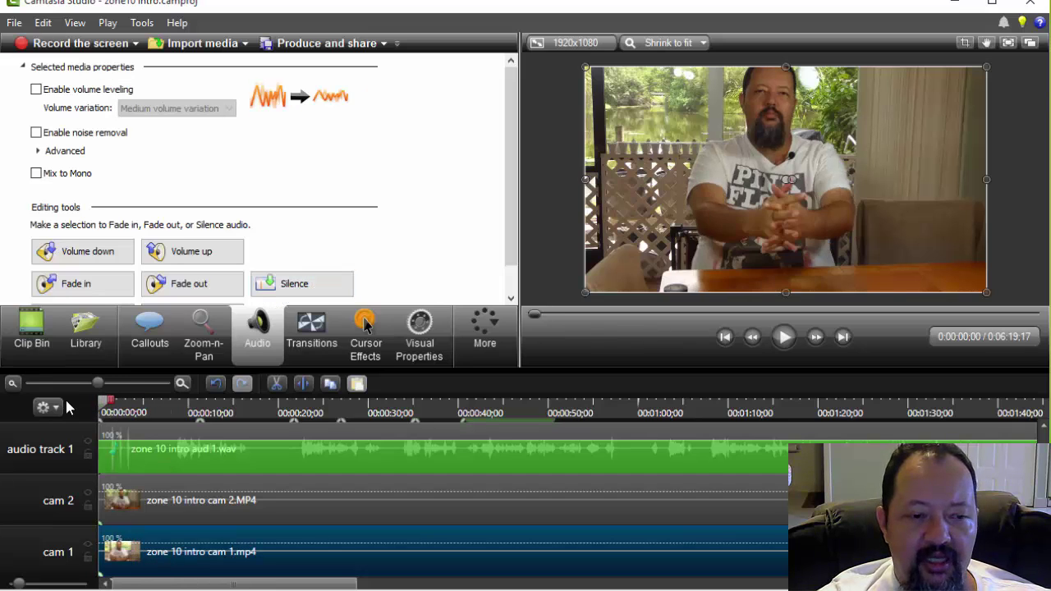
click(785, 337)
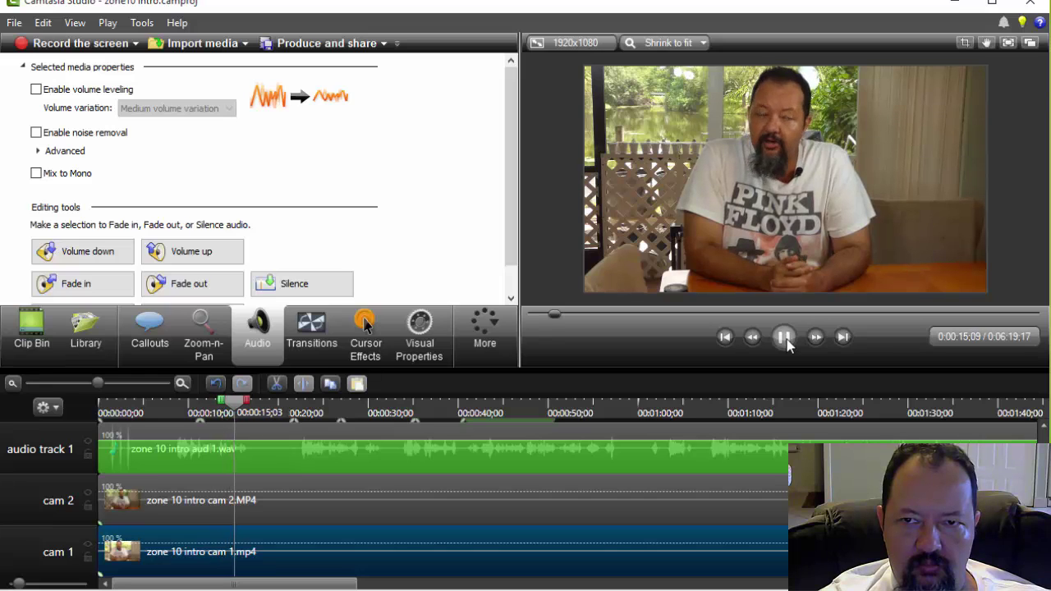
click(786, 342)
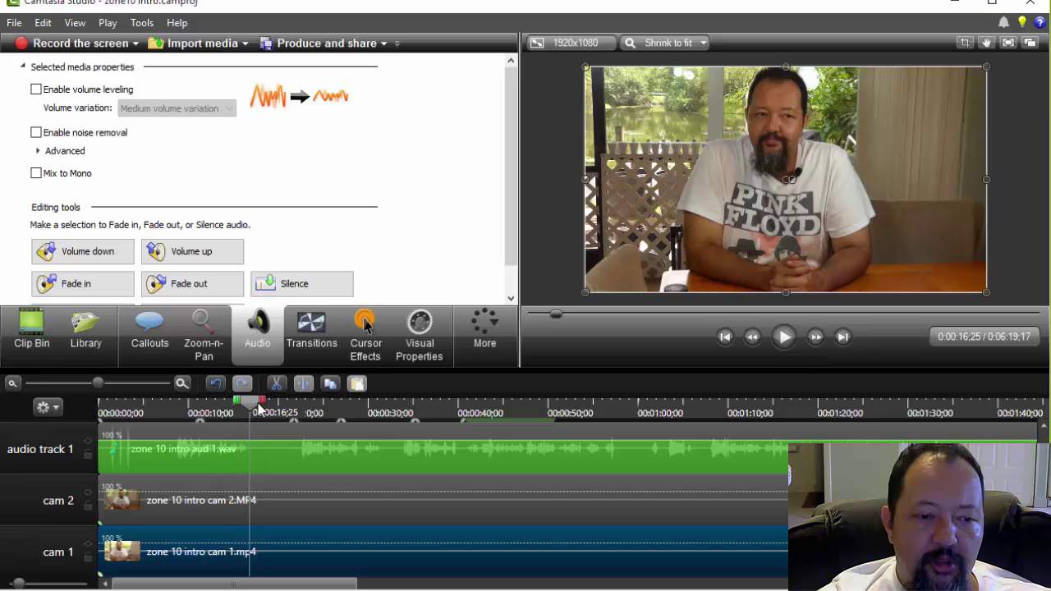
- Split the clips on all three tracks at 0:00:07;26 and delete the opening pieces before the split
drag(251, 403, 170, 407)
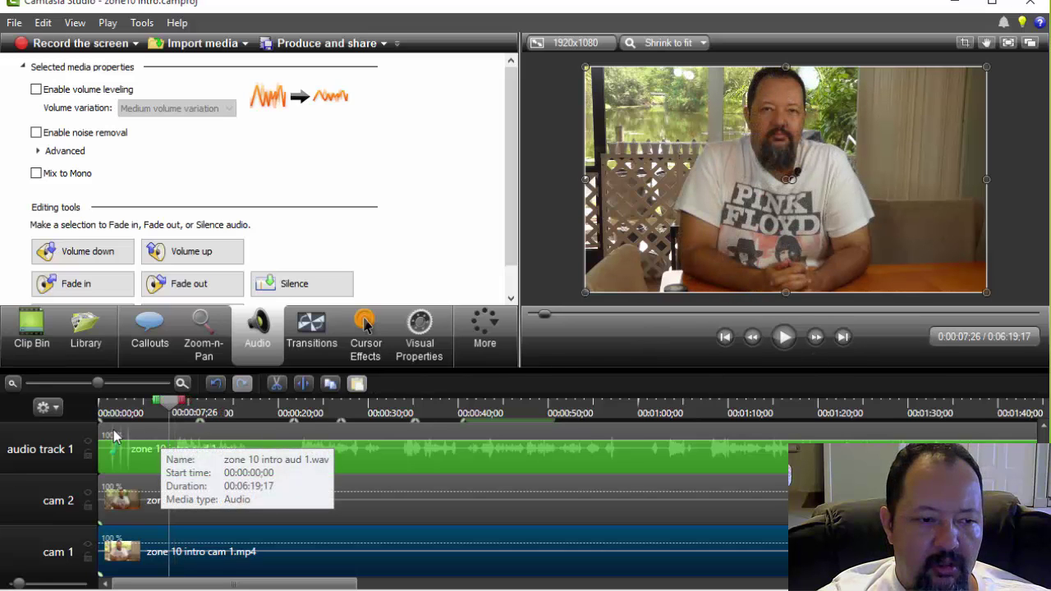
key(ctrl+a)
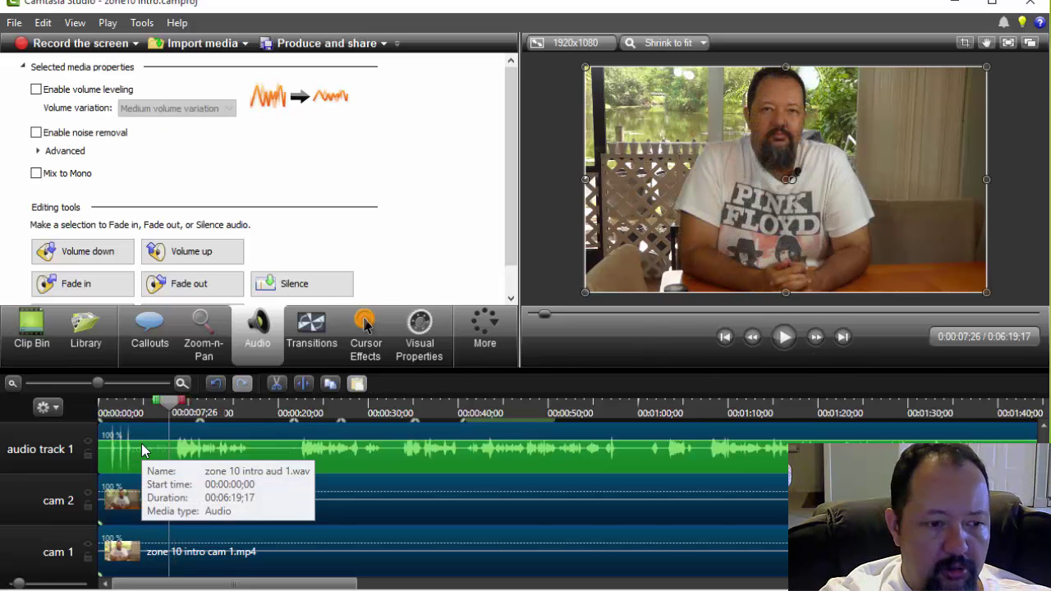
click(304, 385)
click(137, 440)
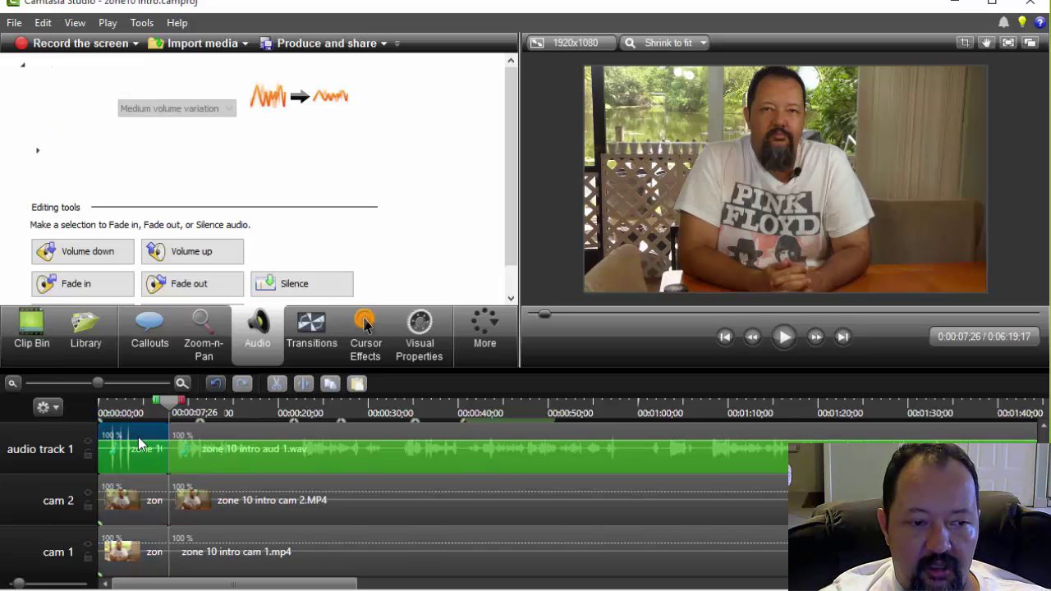
key(Delete)
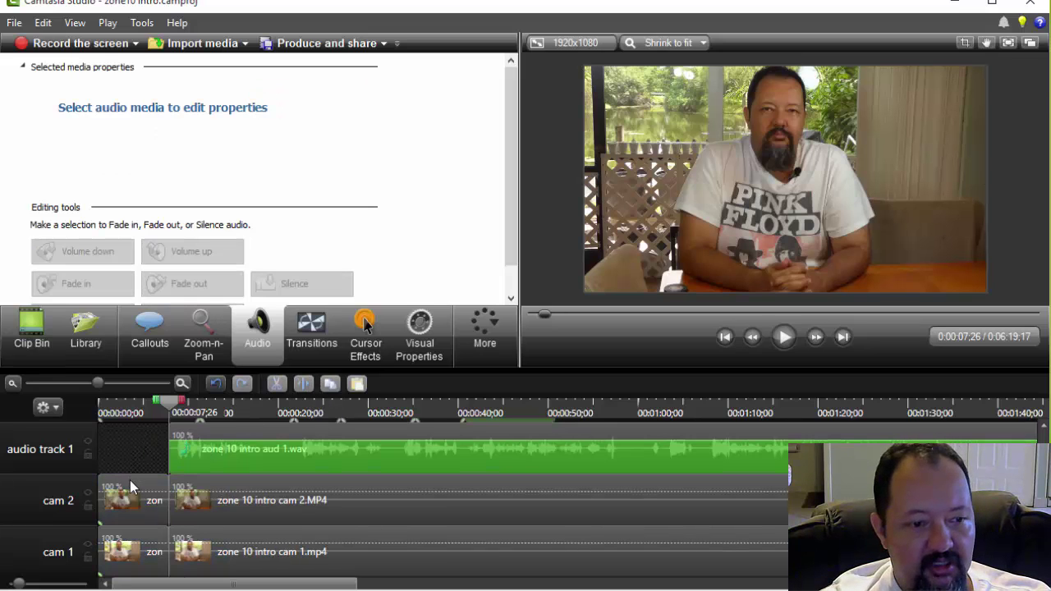
click(130, 486)
key(Delete)
click(140, 542)
key(Delete)
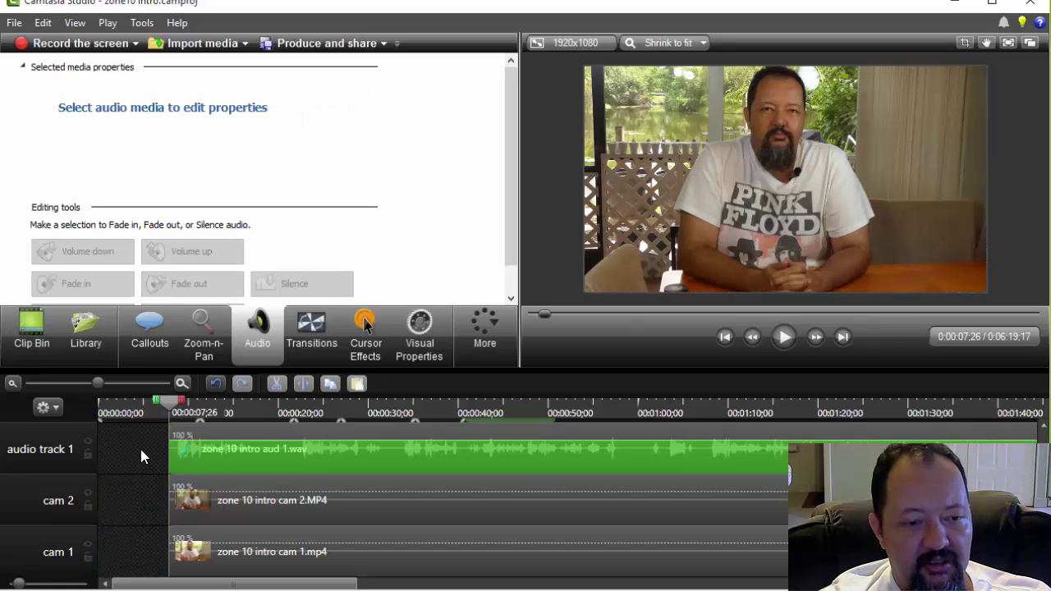
- Move the remaining clips on all three tracks together to the start of the timeline and play the new opening
drag(140, 456, 302, 547)
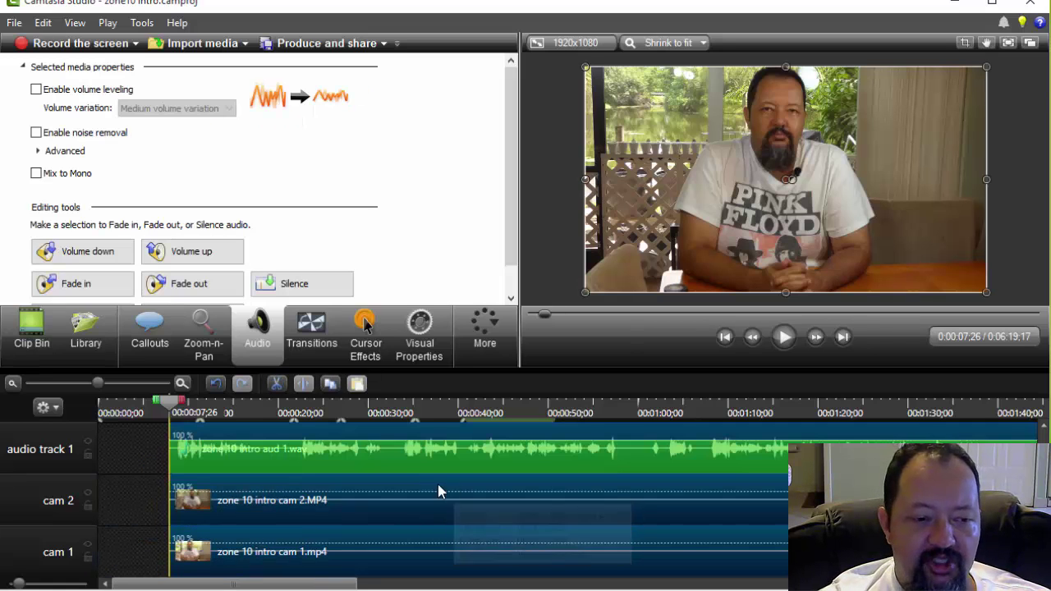
drag(437, 491, 258, 493)
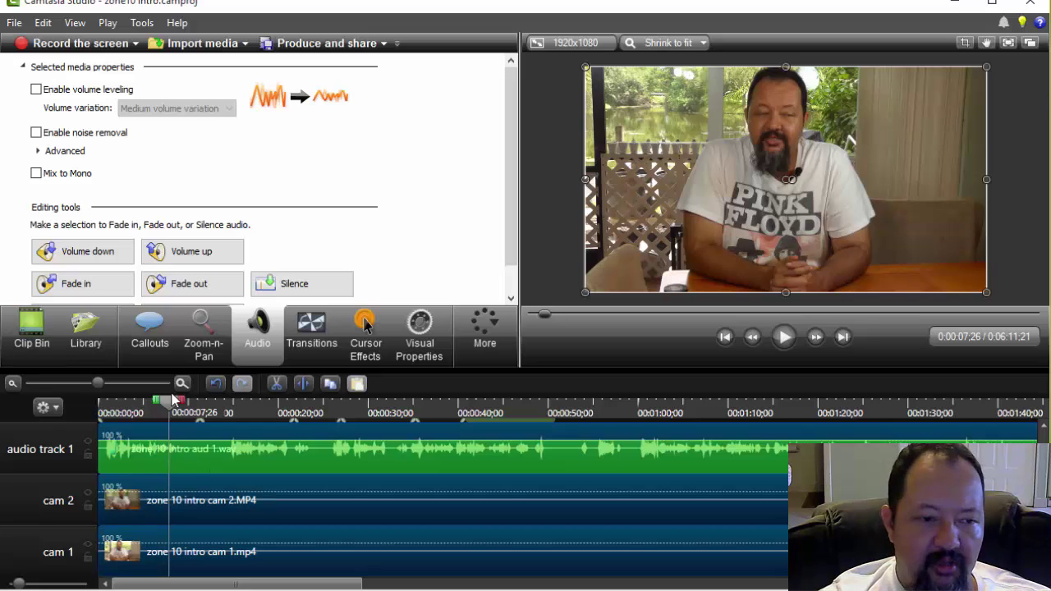
drag(169, 402, 101, 402)
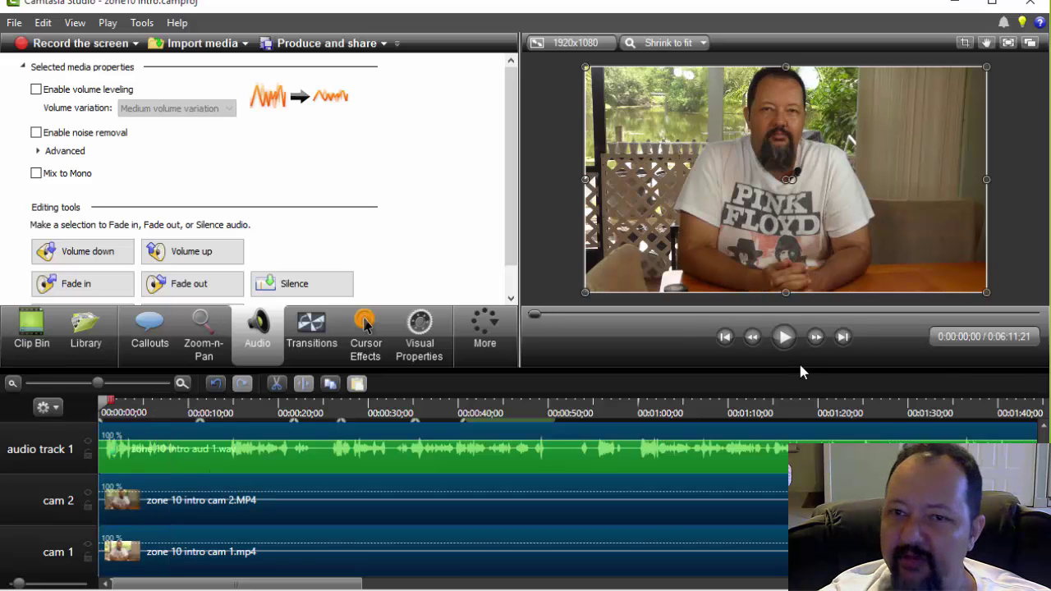
click(784, 339)
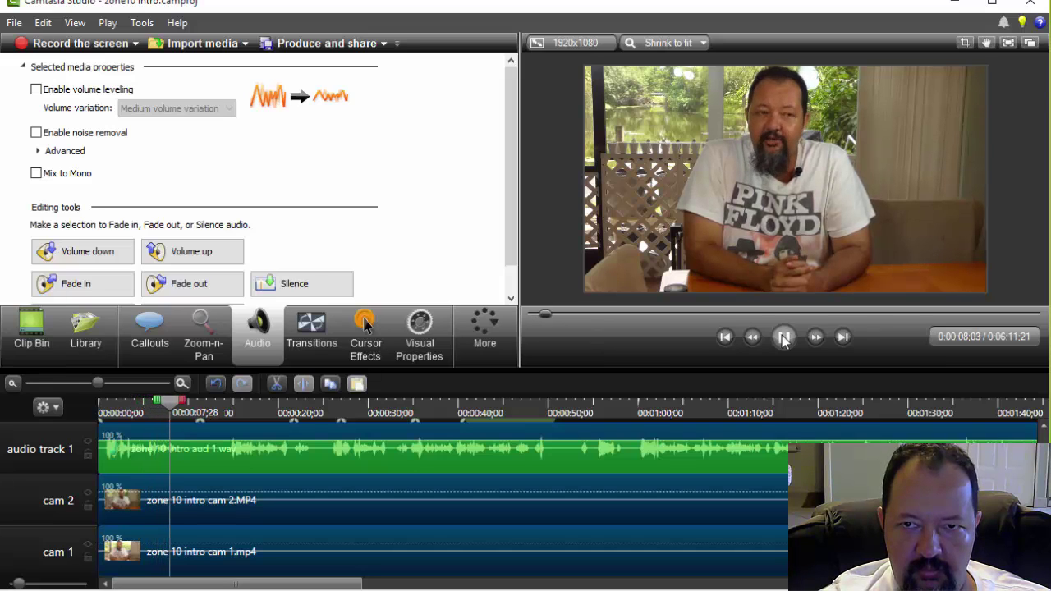
click(785, 337)
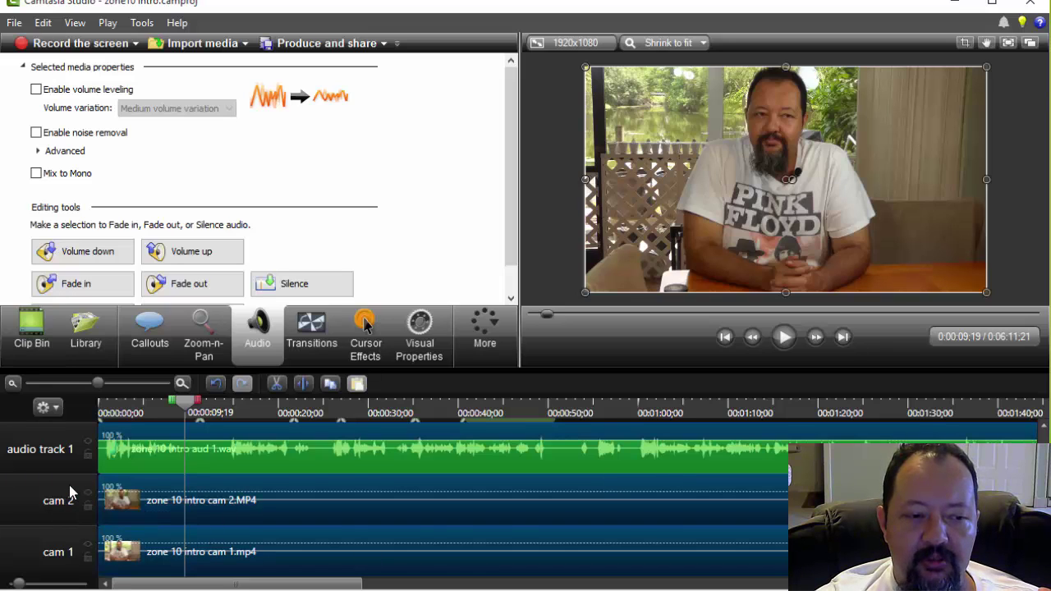
- Toggle the visibility of the cam 2 track several times to compare both camera angles, leaving cam 2 hidden
click(139, 495)
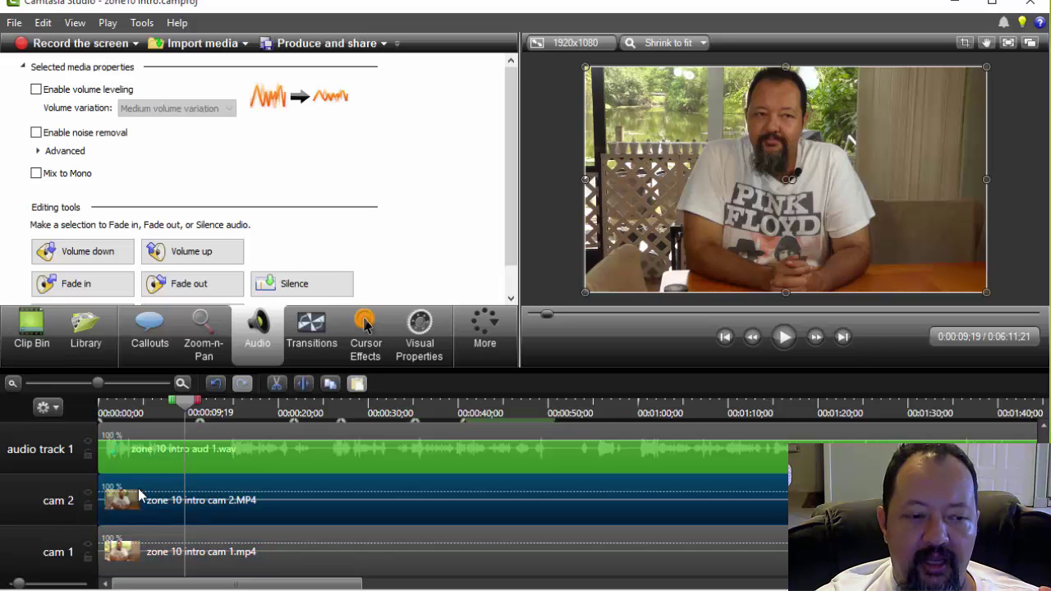
click(87, 494)
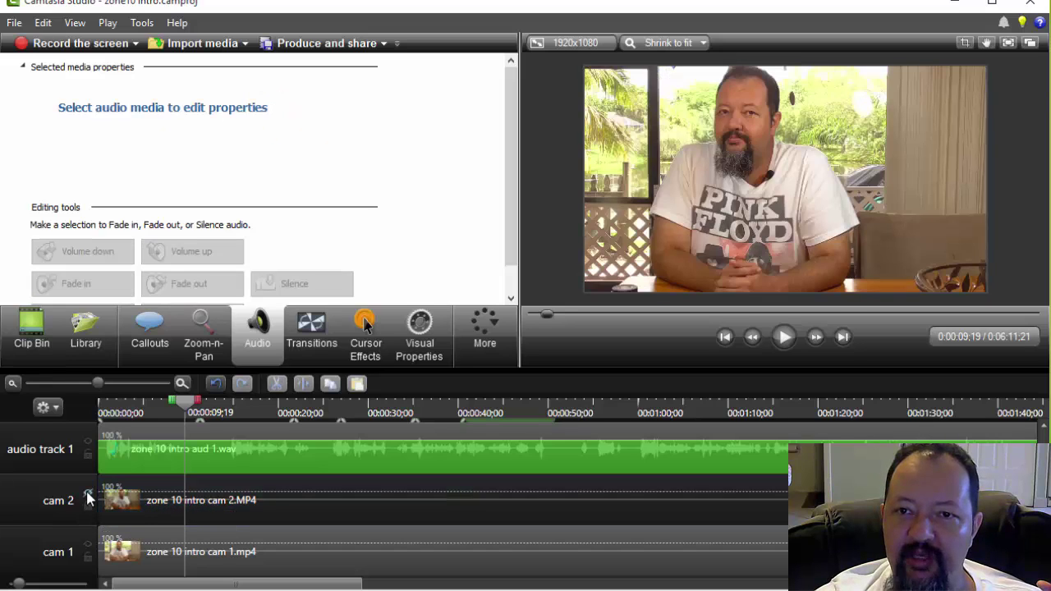
click(88, 494)
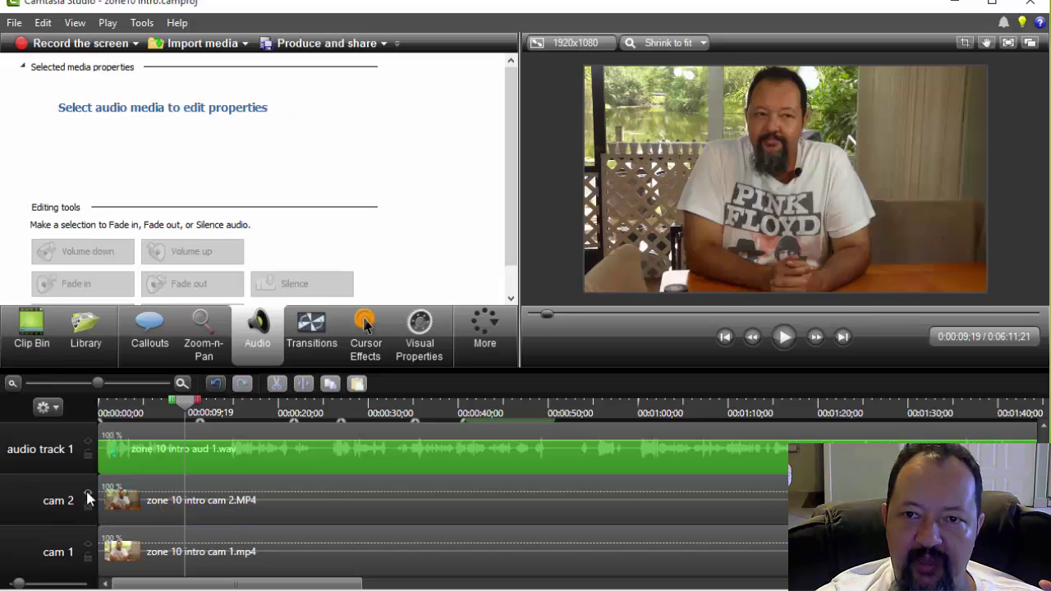
click(88, 494)
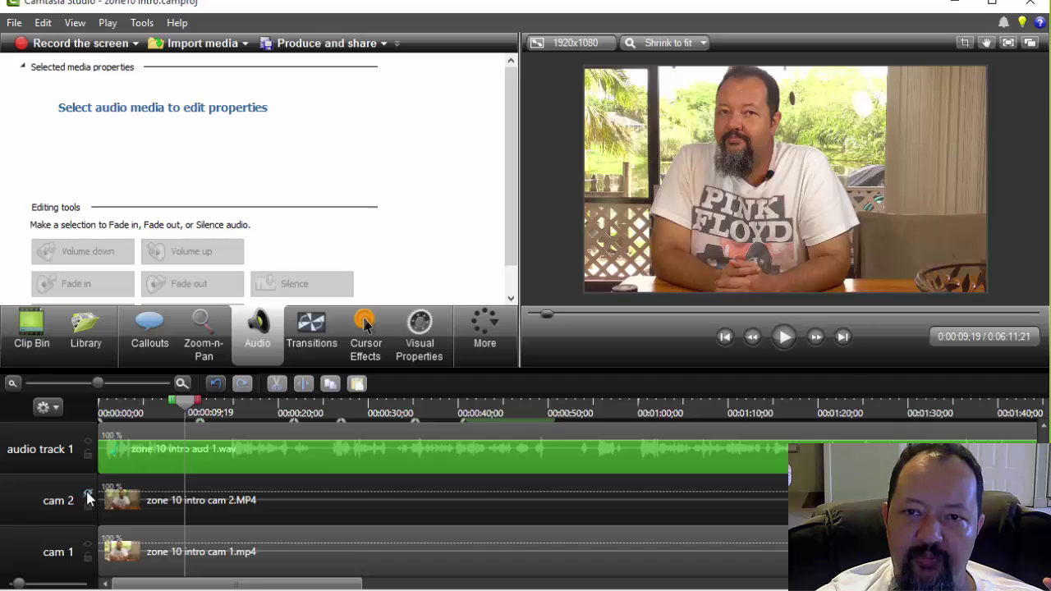
click(88, 495)
click(88, 494)
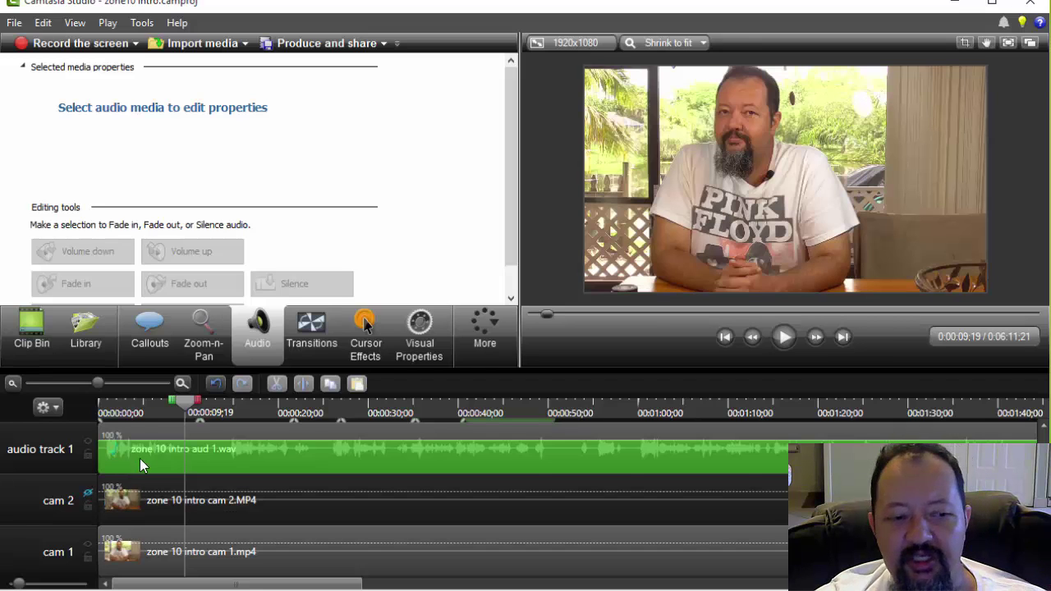
- Scrub through the cam 1 footage and play it from the start, stopping at 0:00:08;26
click(143, 427)
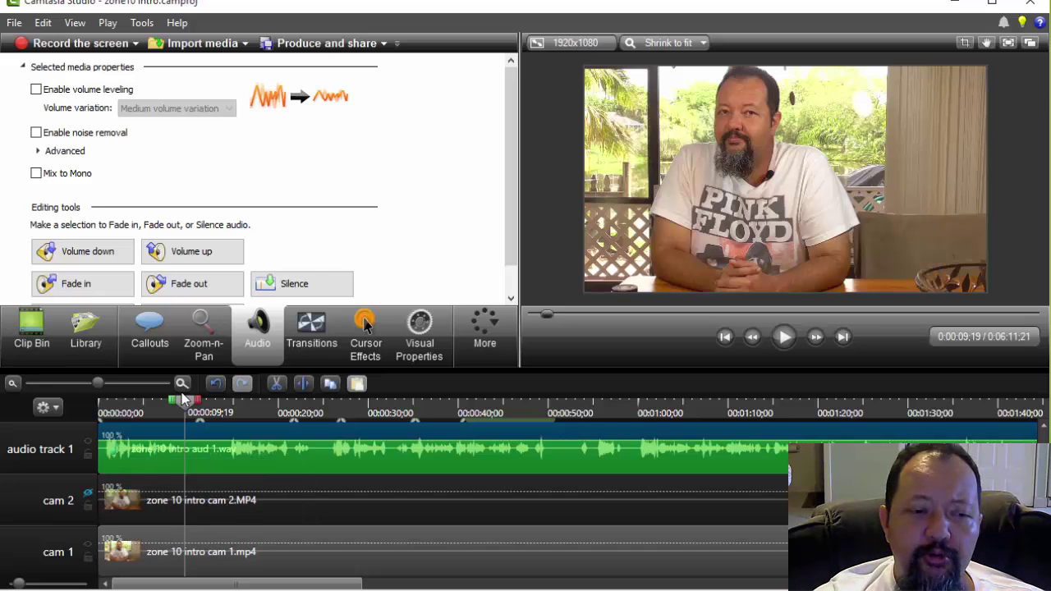
drag(181, 404, 379, 386)
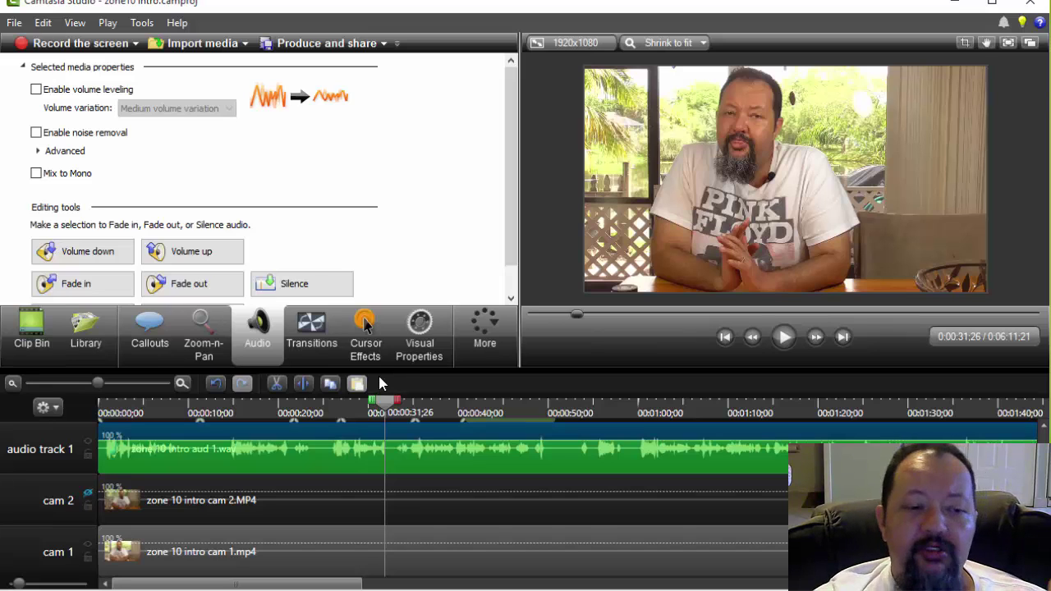
drag(376, 408, 221, 423)
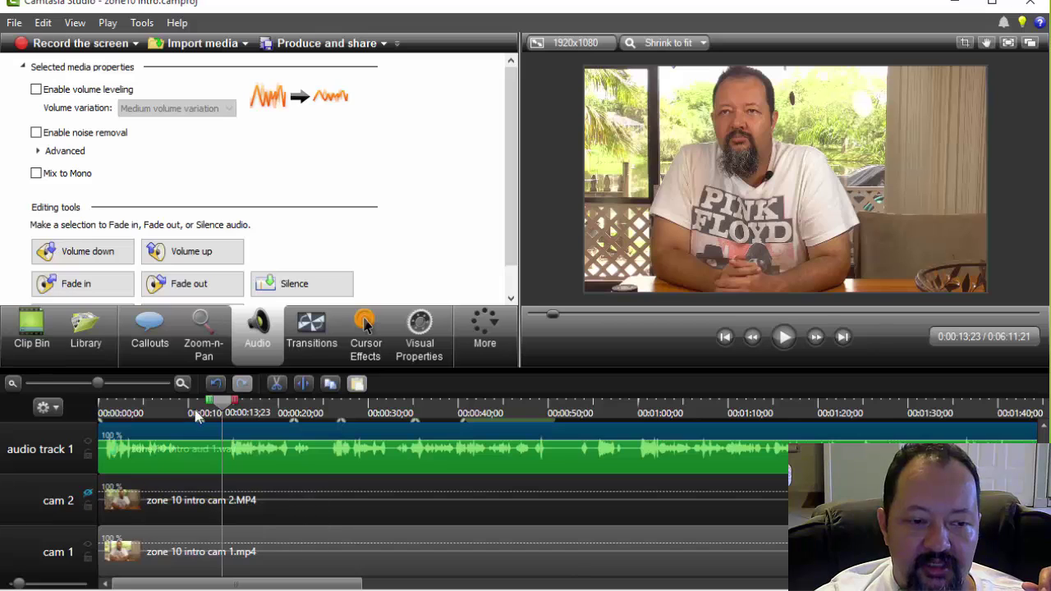
drag(217, 398, 96, 412)
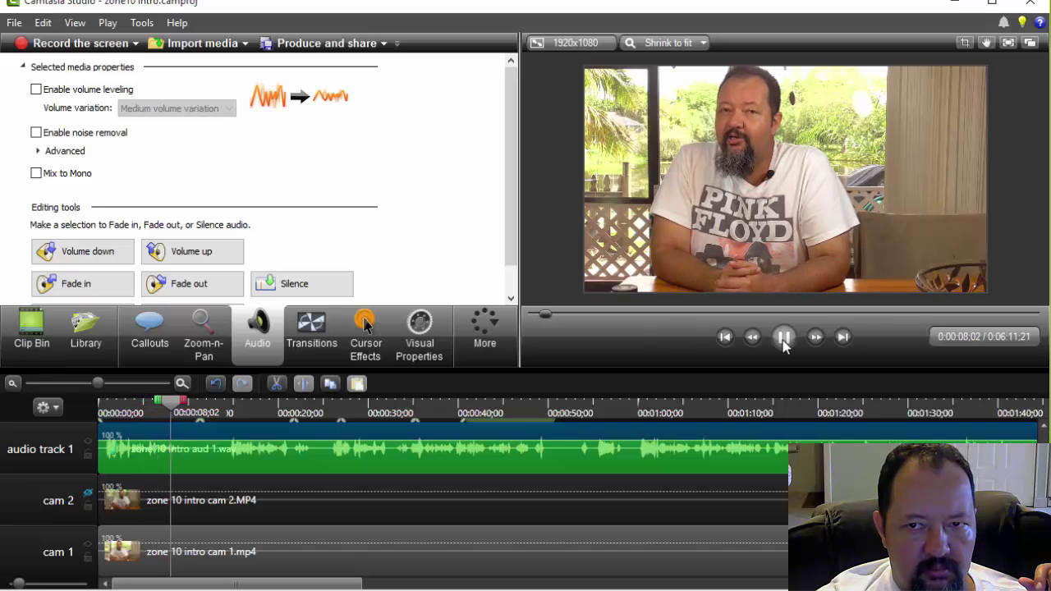
click(784, 343)
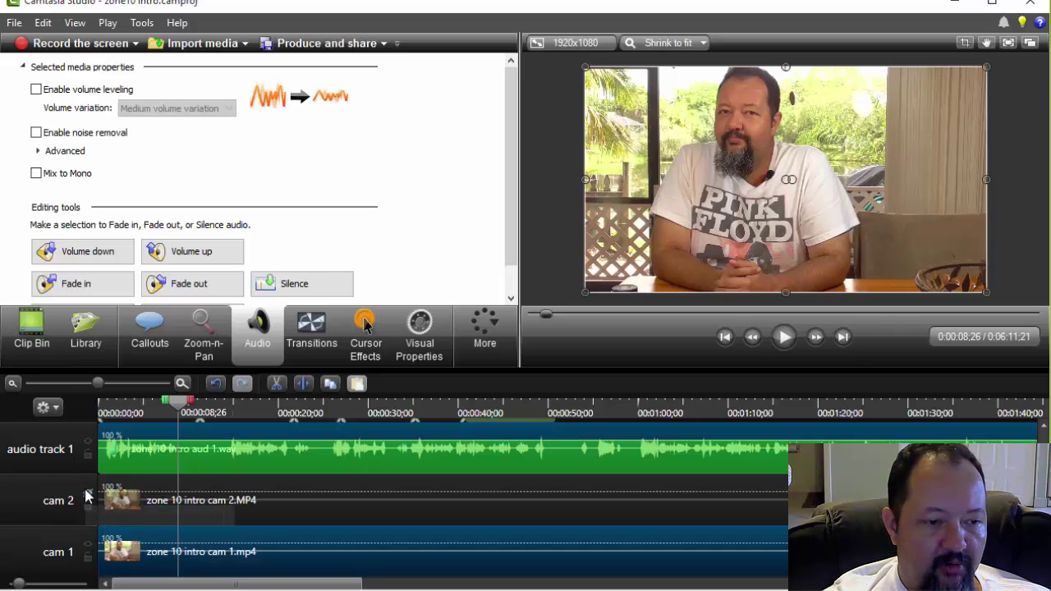
- Show the cam 2 track again and split the clips on all three tracks at 0:00:08;26
click(88, 494)
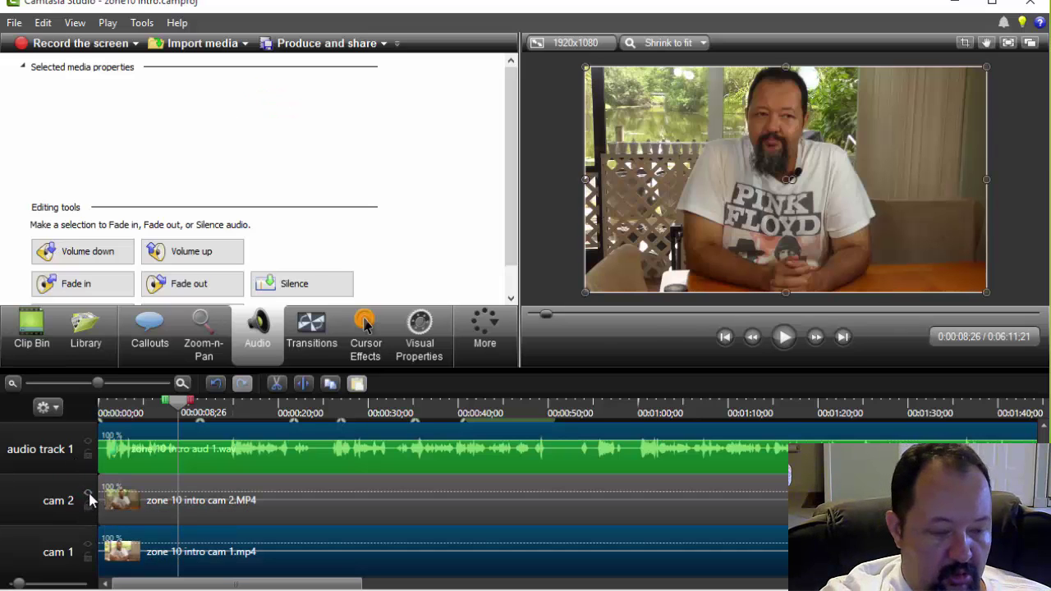
click(88, 495)
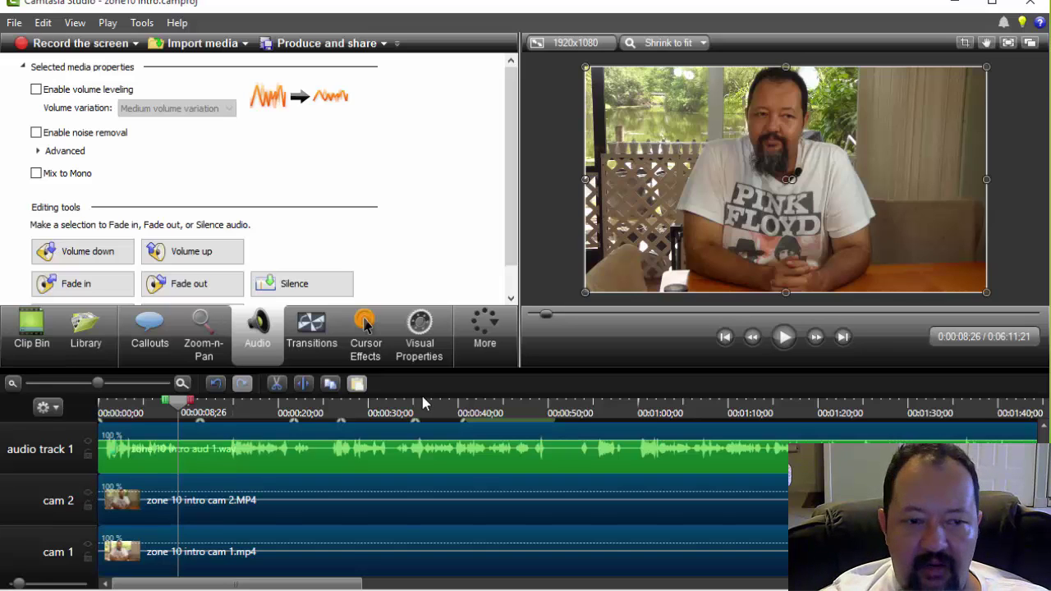
click(304, 386)
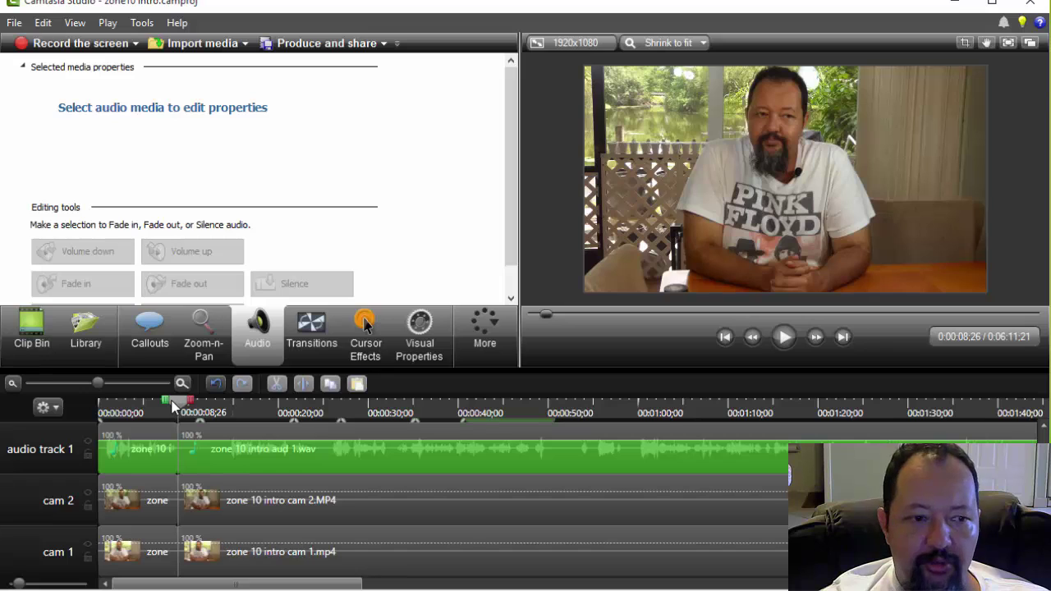
- Find the start of the next usable passage and split the clips on all three tracks at 0:01:00;02
drag(175, 408, 224, 400)
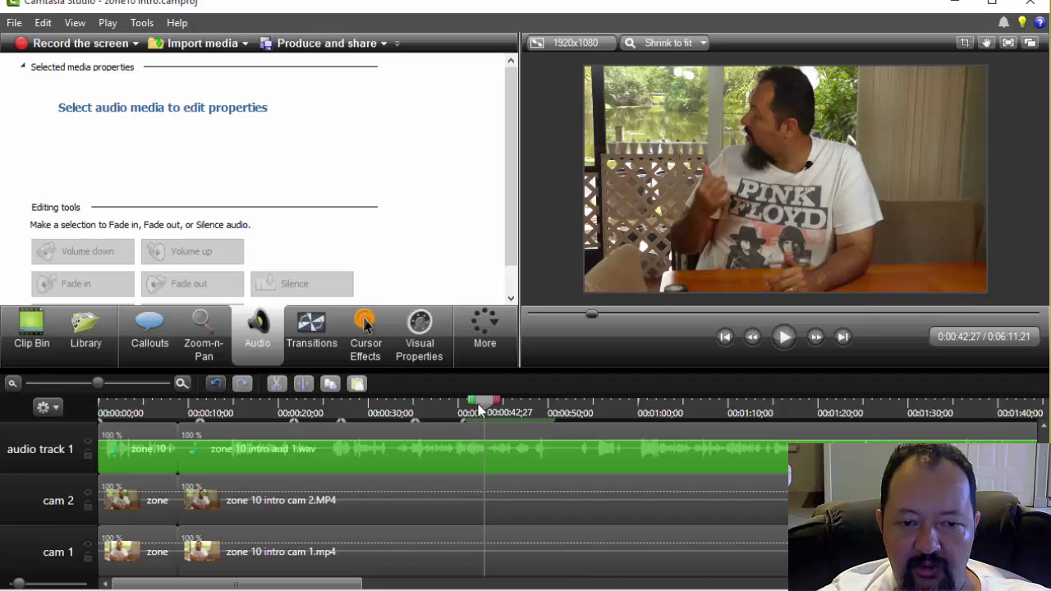
drag(489, 406, 634, 396)
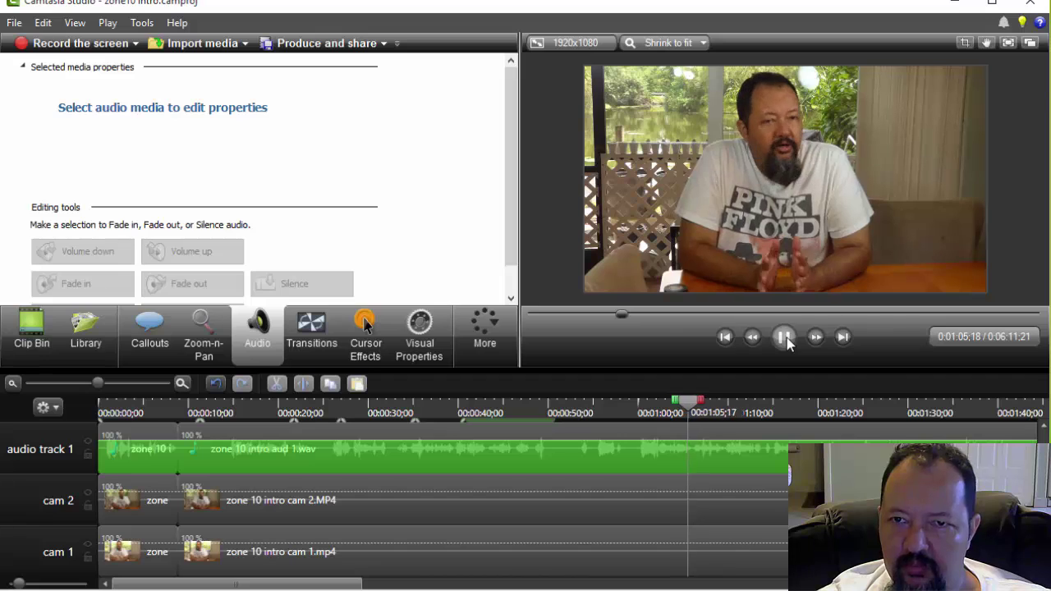
click(785, 340)
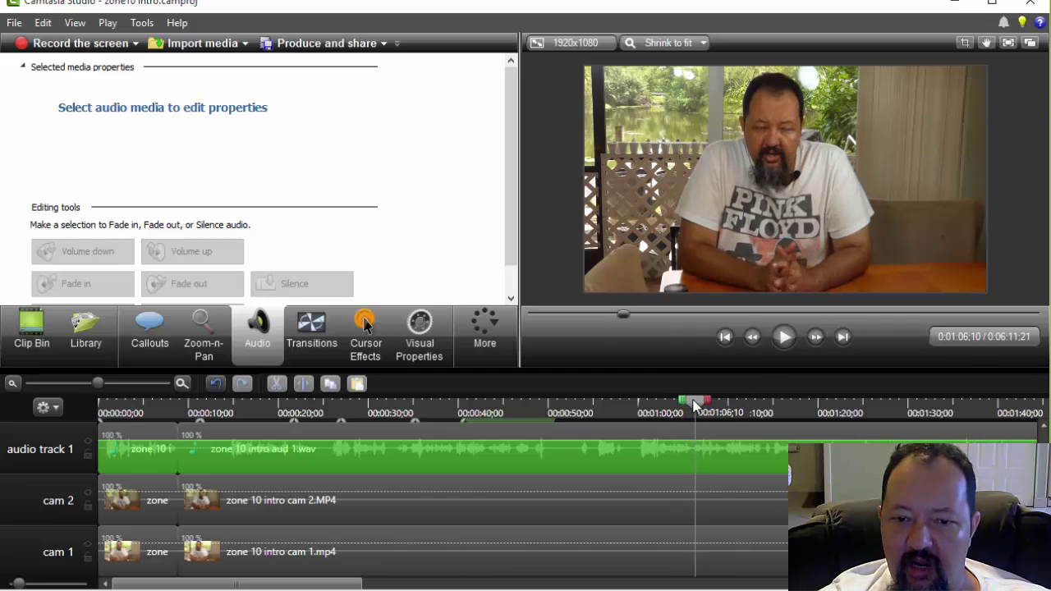
drag(694, 405, 640, 409)
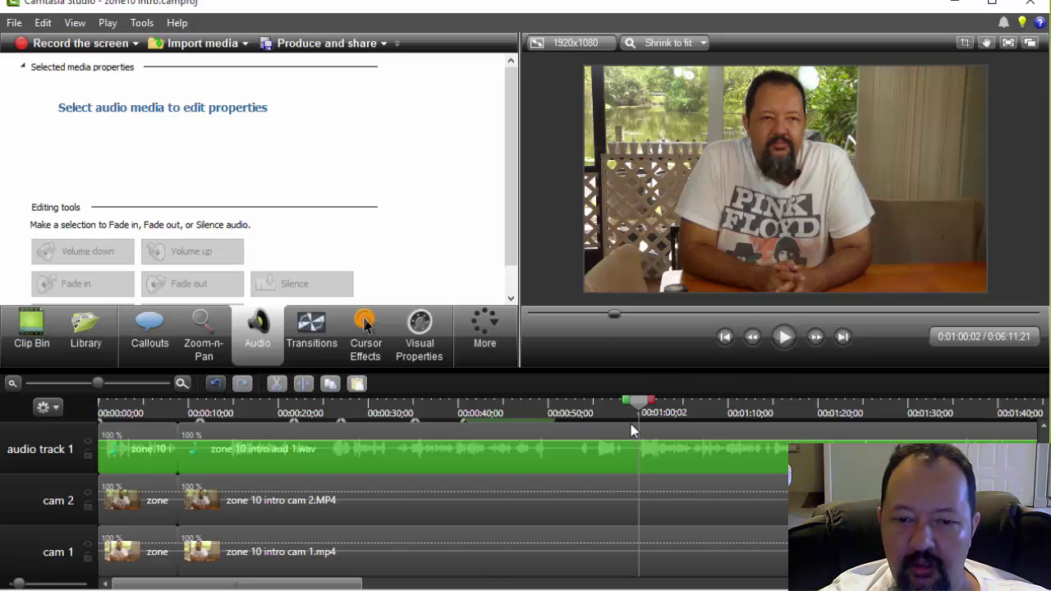
click(583, 439)
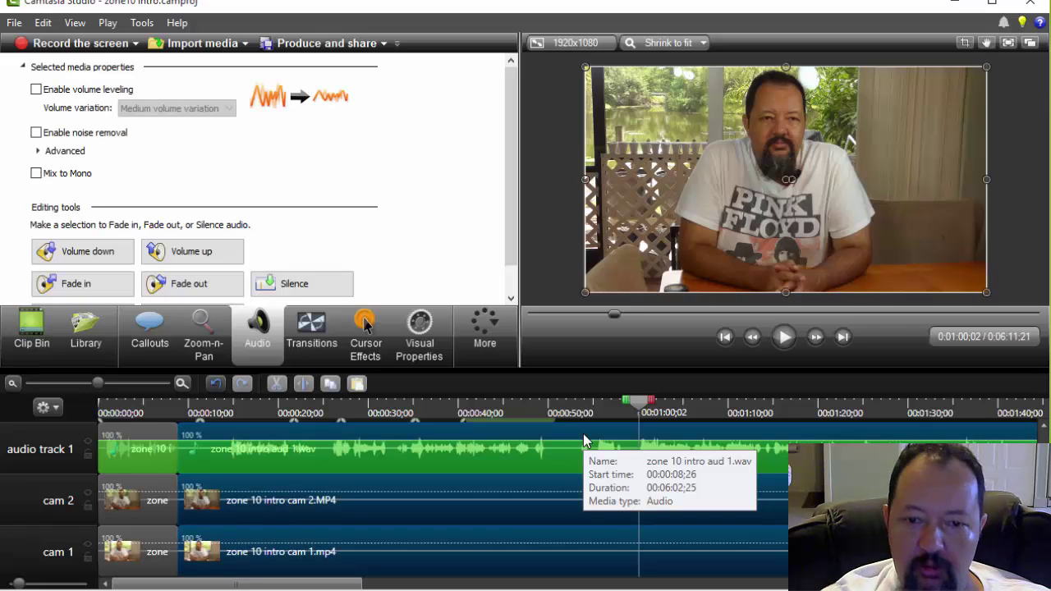
click(305, 387)
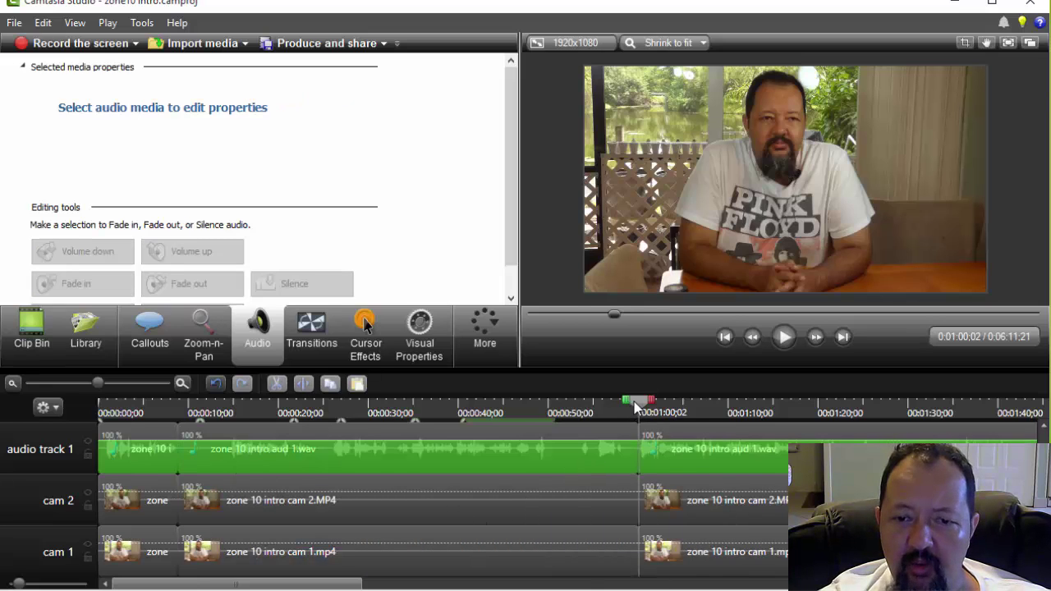
- Return to the split at 0:00:08;26 and briefly hide the cam 2 track to view the cam 1 angle there
drag(634, 401, 86, 410)
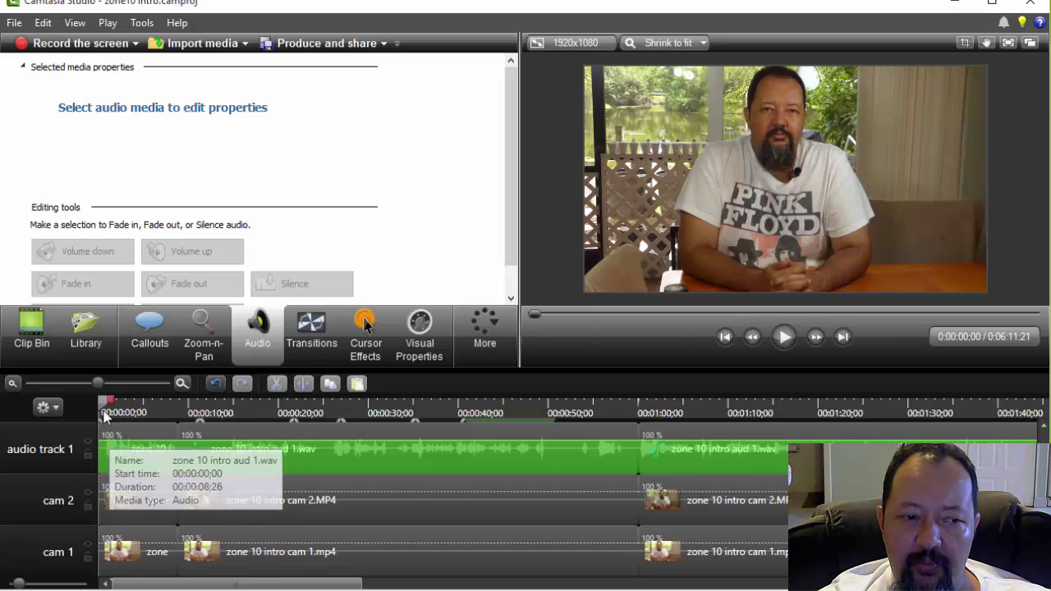
drag(132, 402, 176, 397)
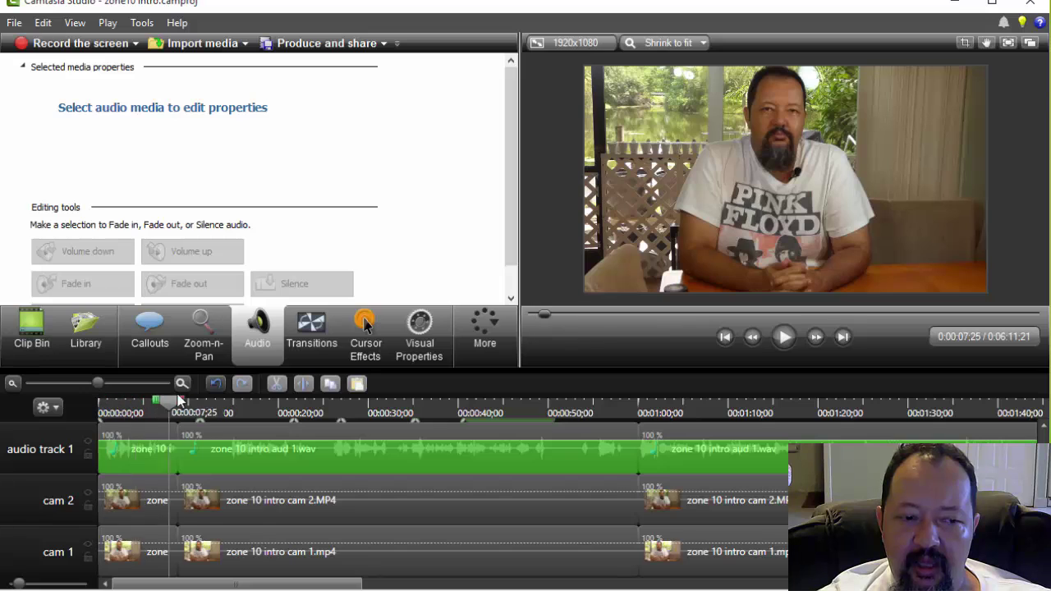
click(88, 494)
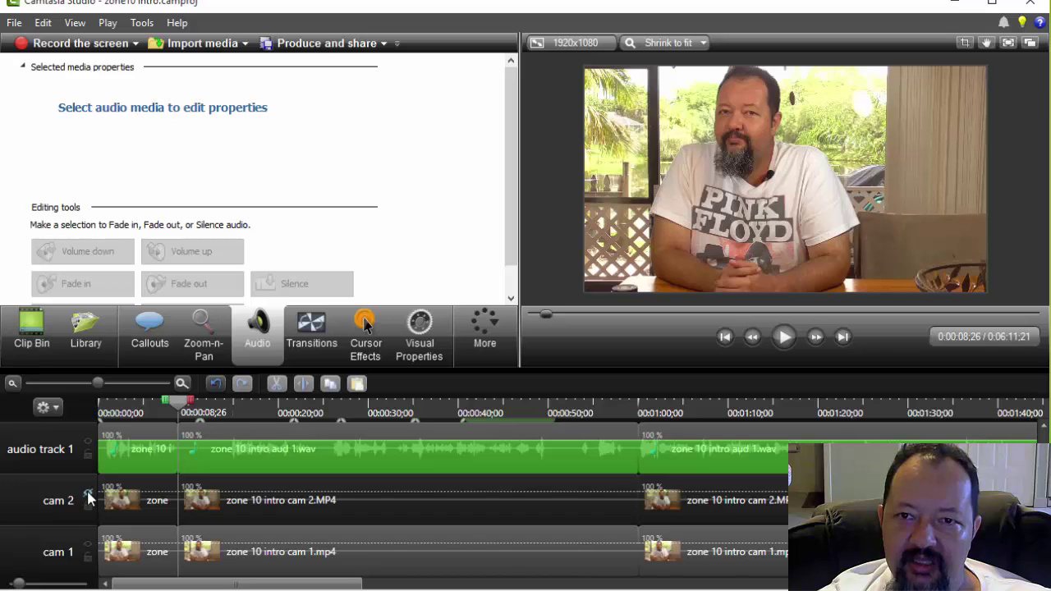
click(88, 493)
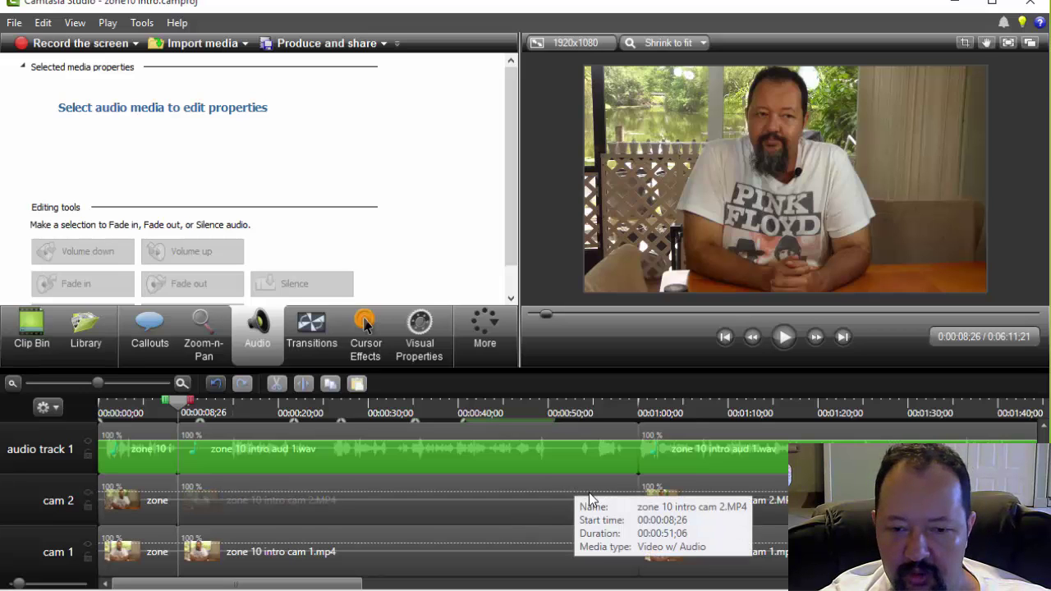
- Delete the middle pieces between 0:00:08;26 and 0:01:00;02 from audio track 1, cam 2 and cam 1
click(432, 431)
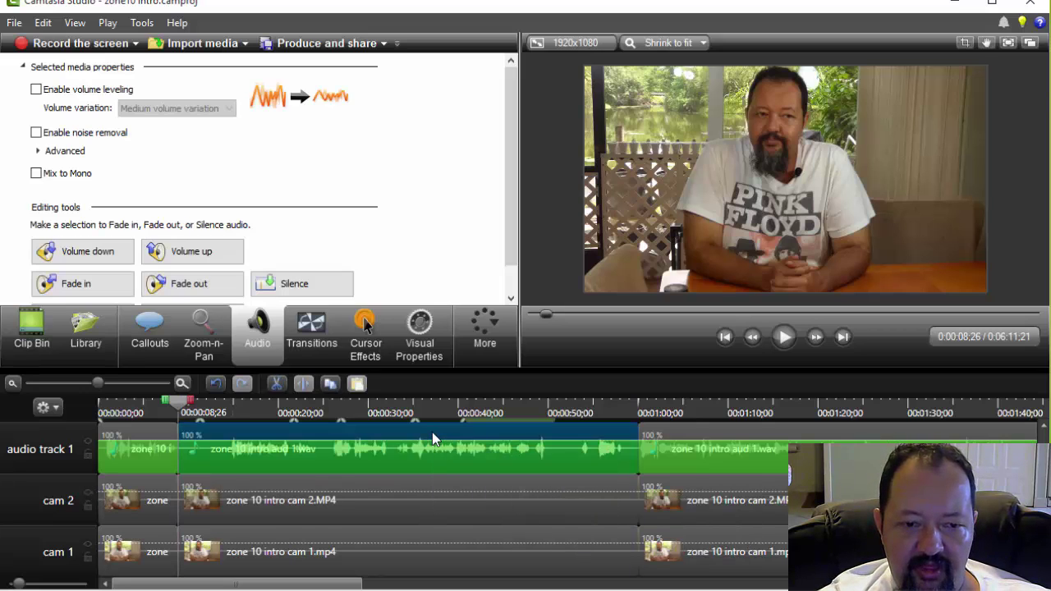
ctrl+click(413, 501)
ctrl+click(406, 549)
key(Delete)
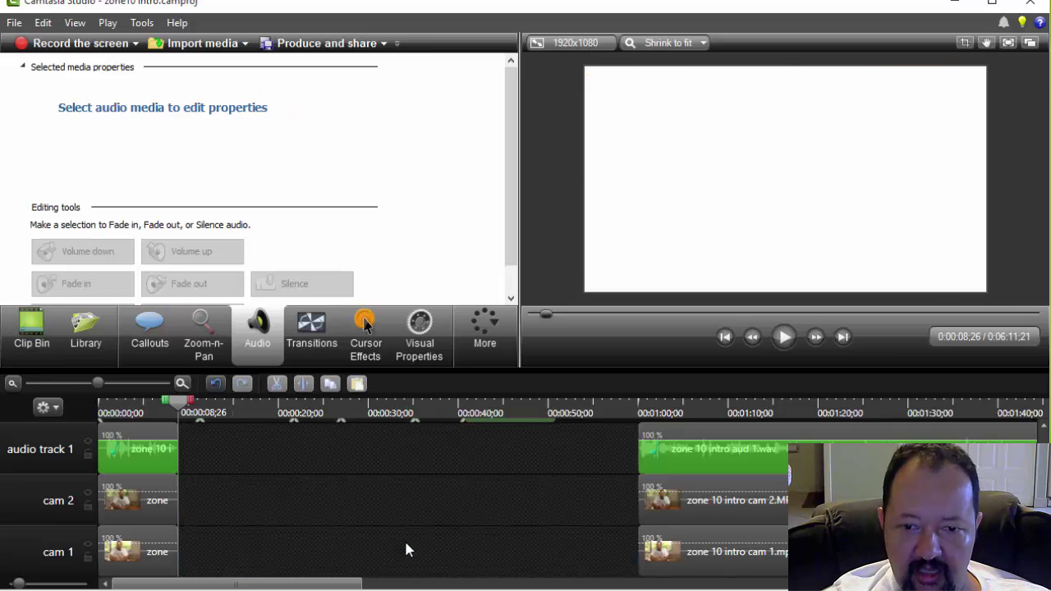
- Select the remaining later clips on audio track 1, cam 2 and cam 1 and move them together to 0:00:08;26, closing the gap
scroll(404, 539, up, 1)
drag(611, 573, 769, 582)
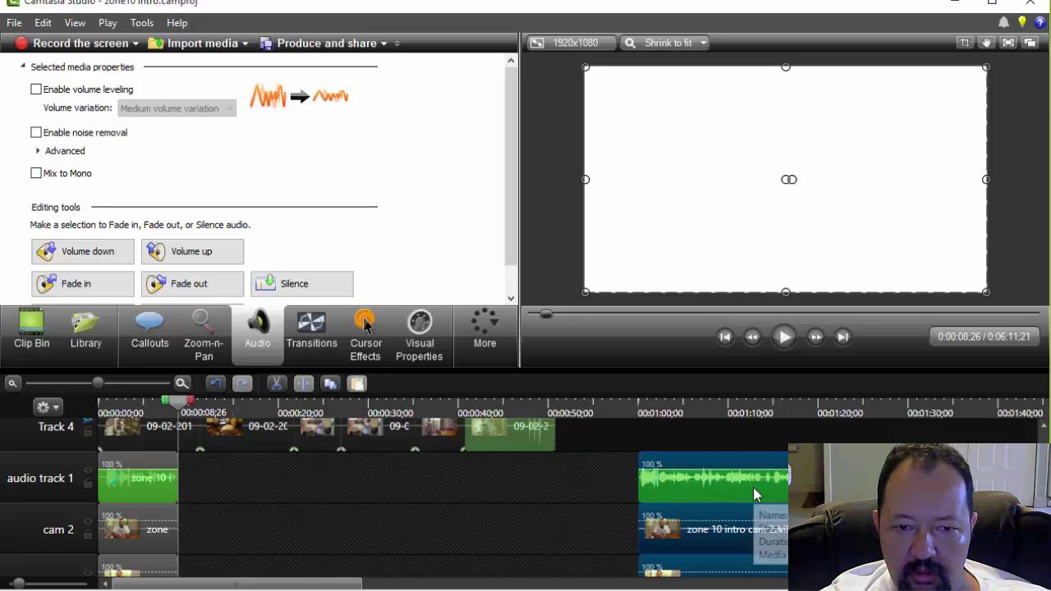
scroll(427, 524, up, 1)
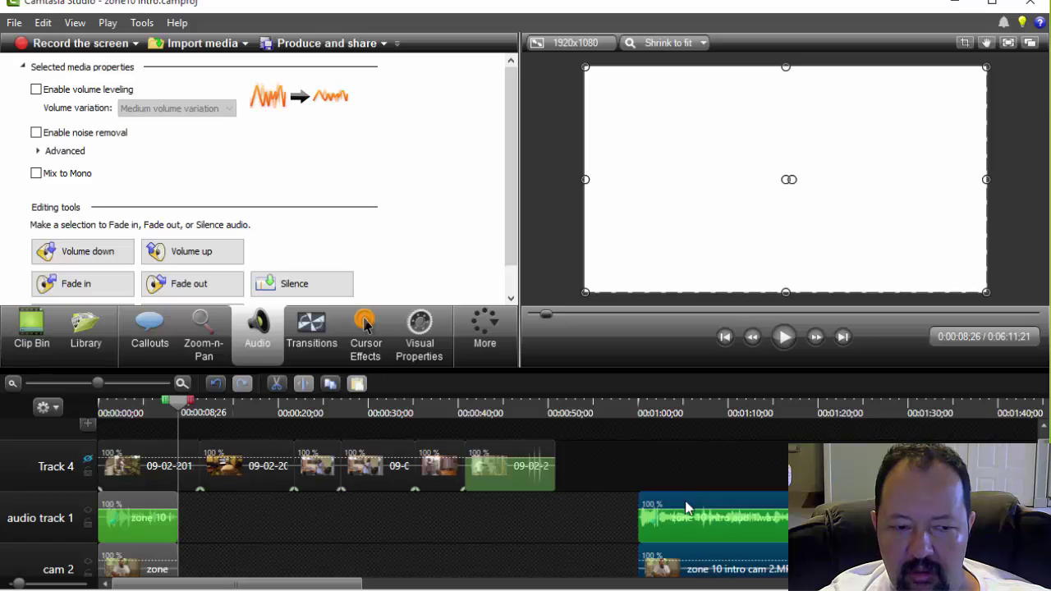
drag(688, 509, 205, 561)
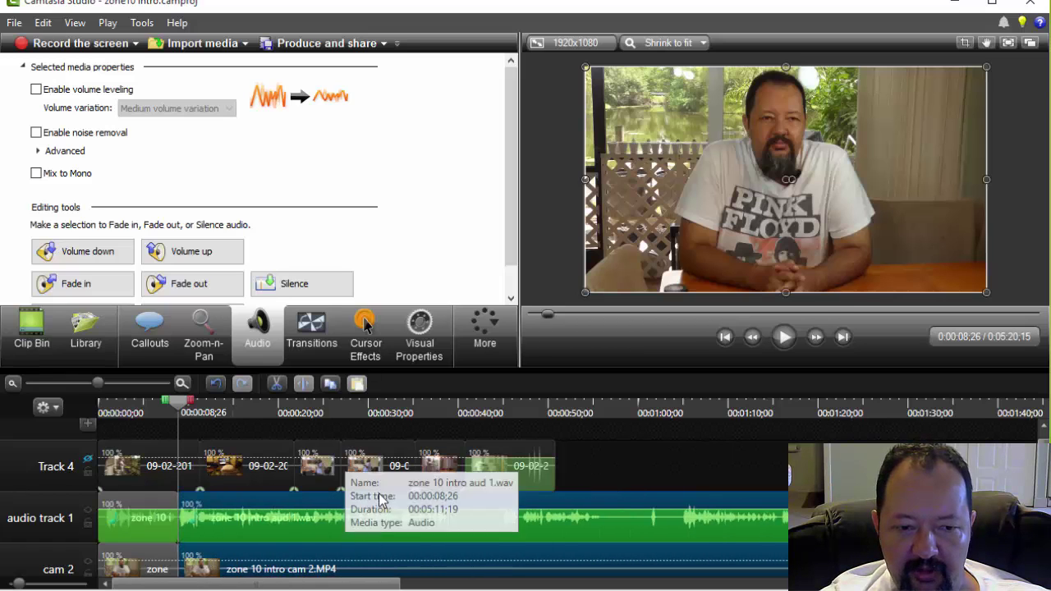
scroll(329, 517, down, 1)
- Play on from the cut at 0:00:08;26 to the end of the next passage and split the clips on all three tracks at 0:00:28;10
click(140, 409)
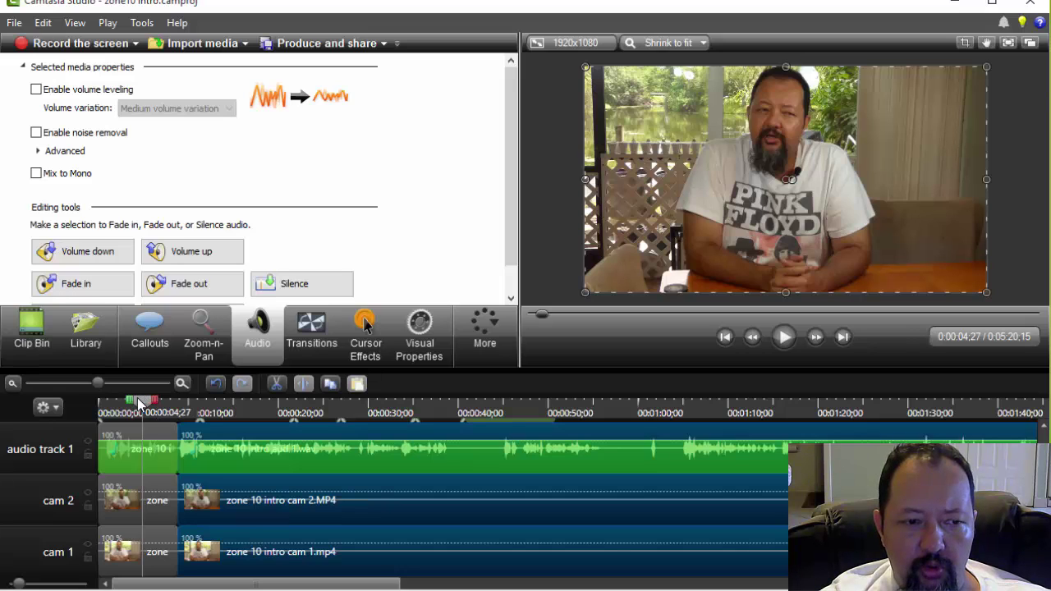
drag(140, 402, 184, 400)
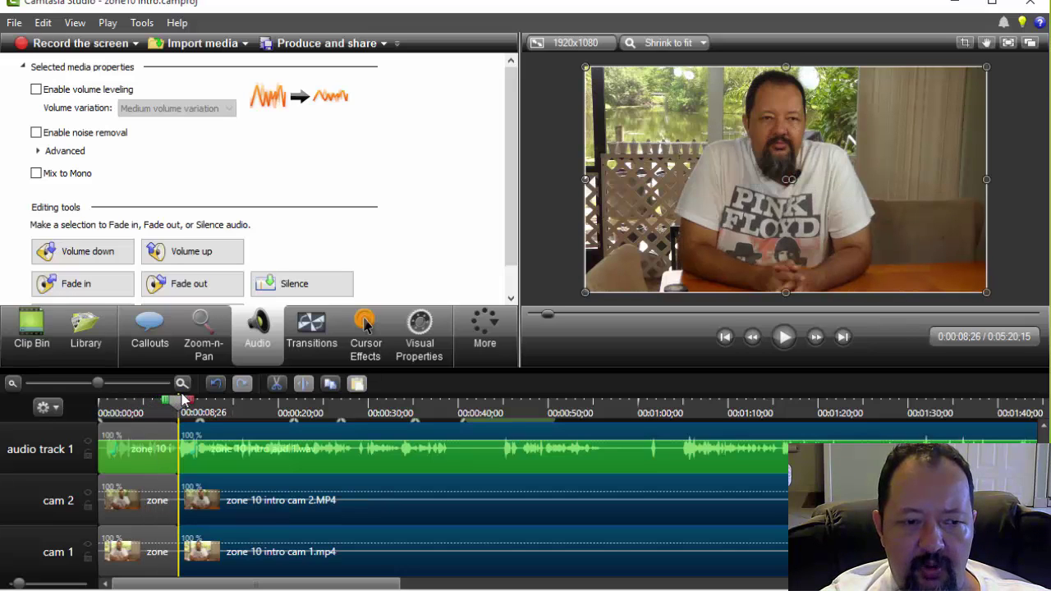
click(784, 338)
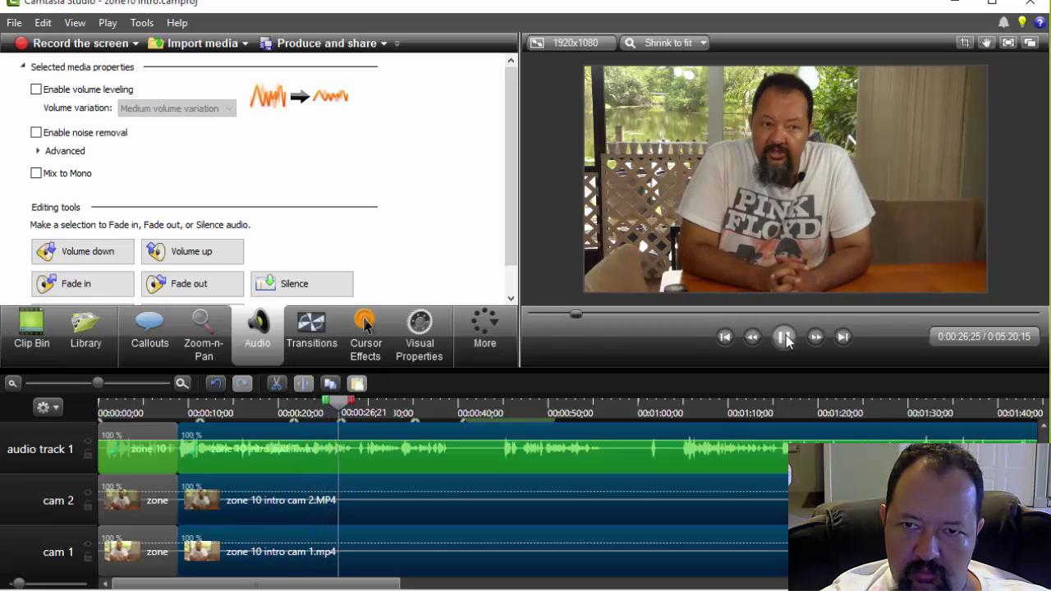
click(784, 337)
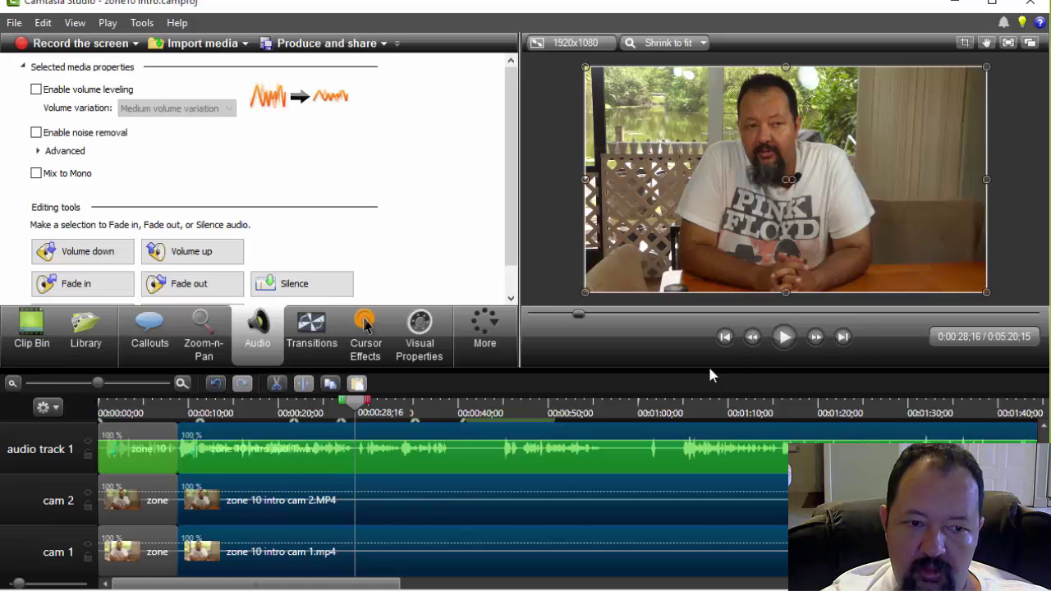
drag(358, 400, 356, 401)
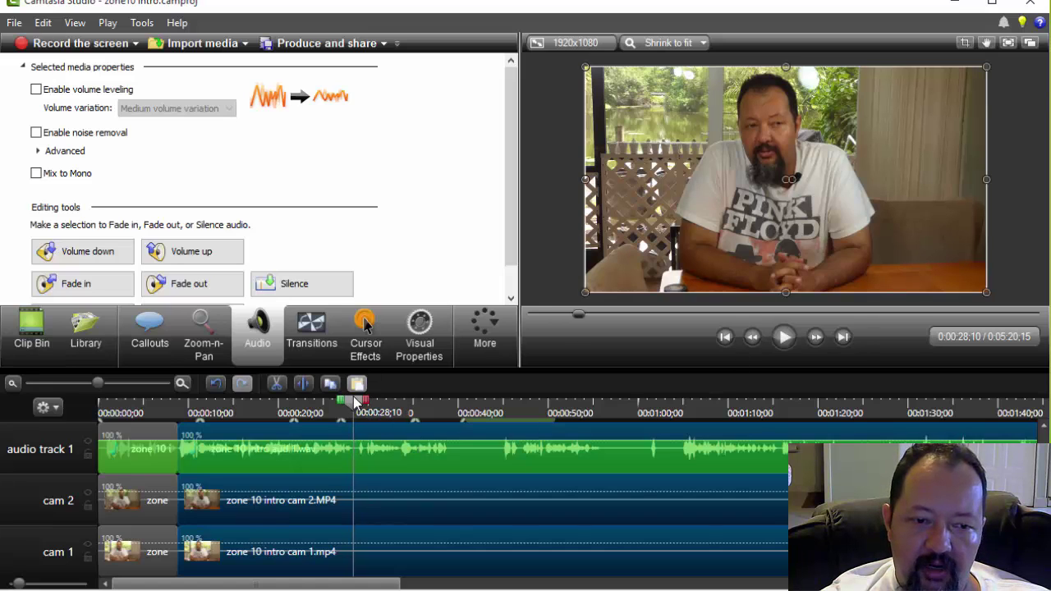
click(303, 384)
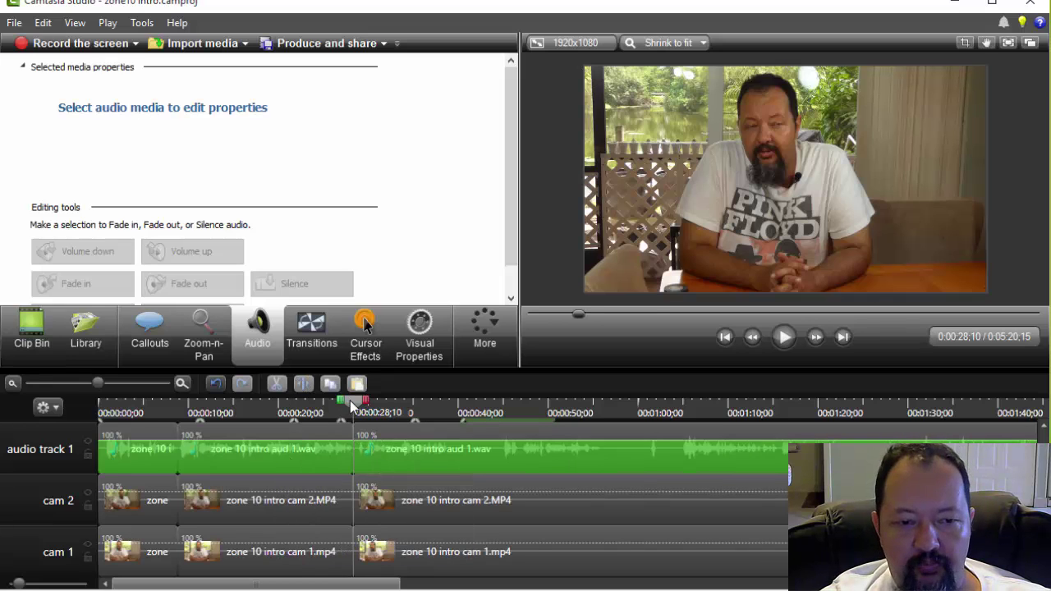
- Temporarily hide the cam 2 track to view the cam 1 angle in the second and first passages, at 0:00:18;08 and 0:00:01;25
drag(353, 401, 261, 412)
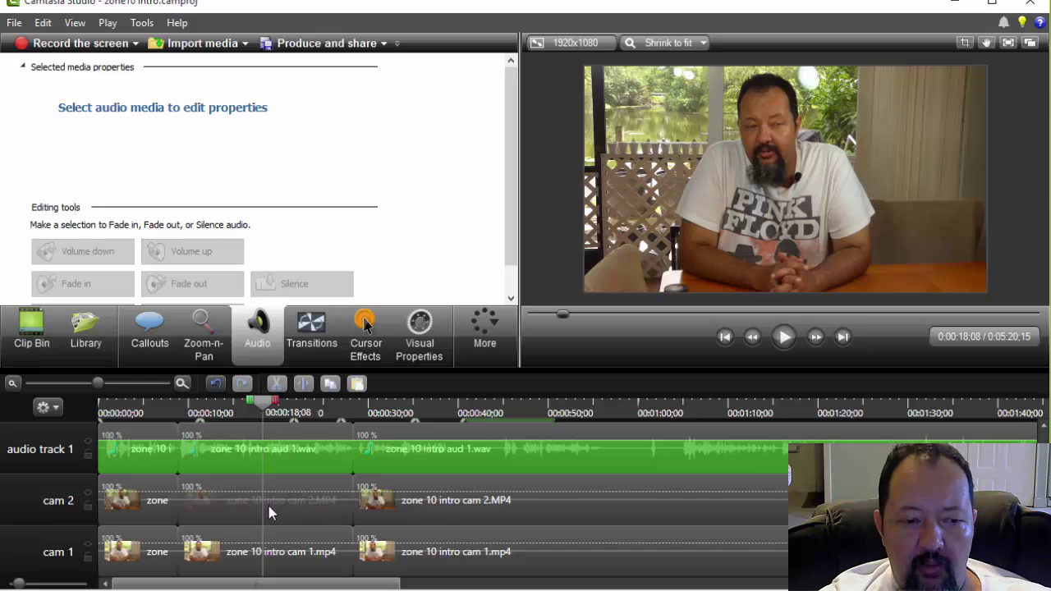
click(88, 495)
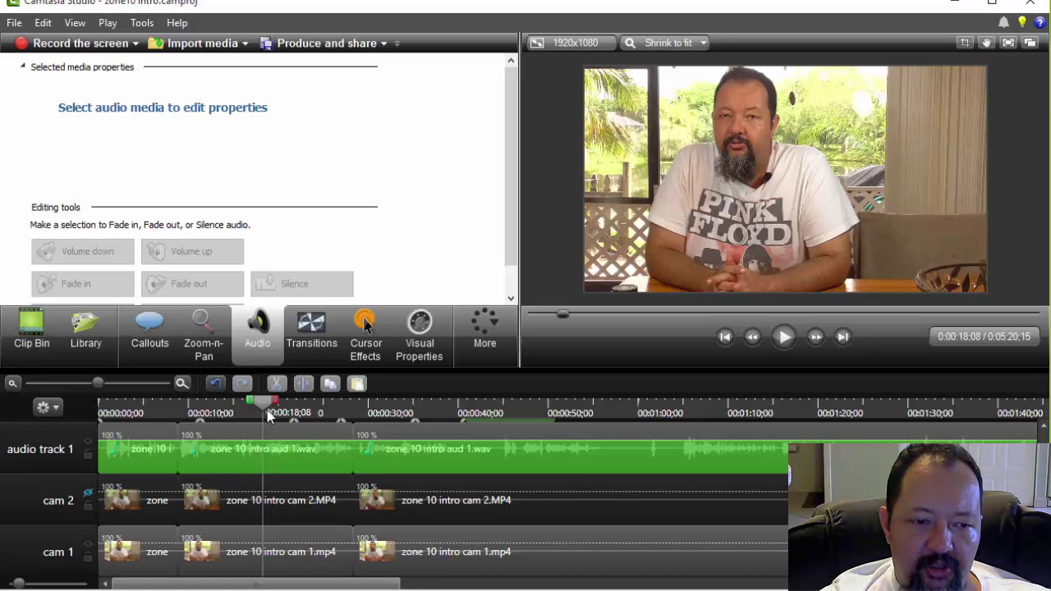
drag(267, 415, 120, 411)
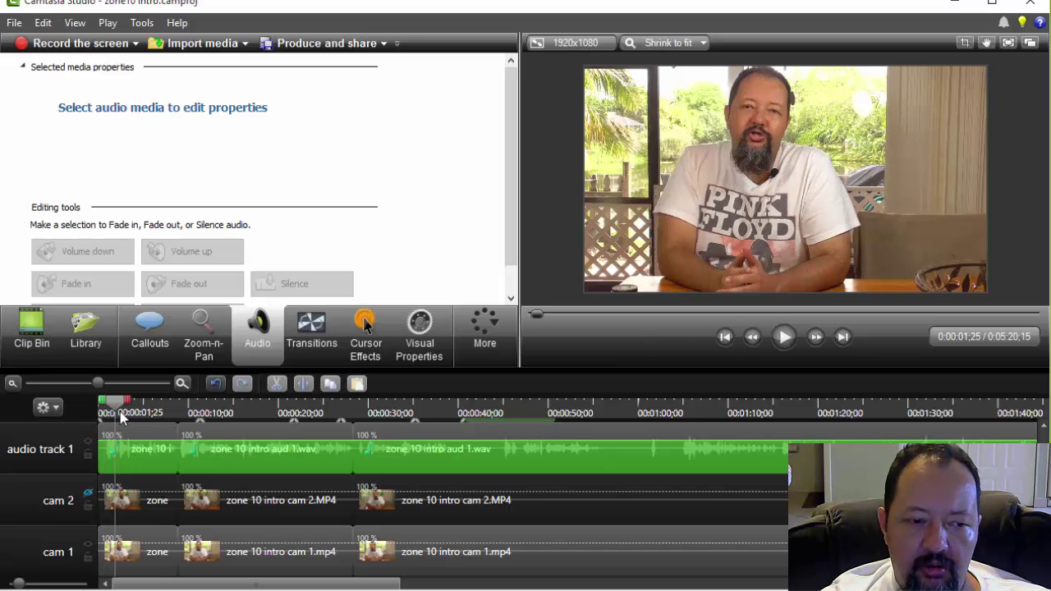
click(87, 492)
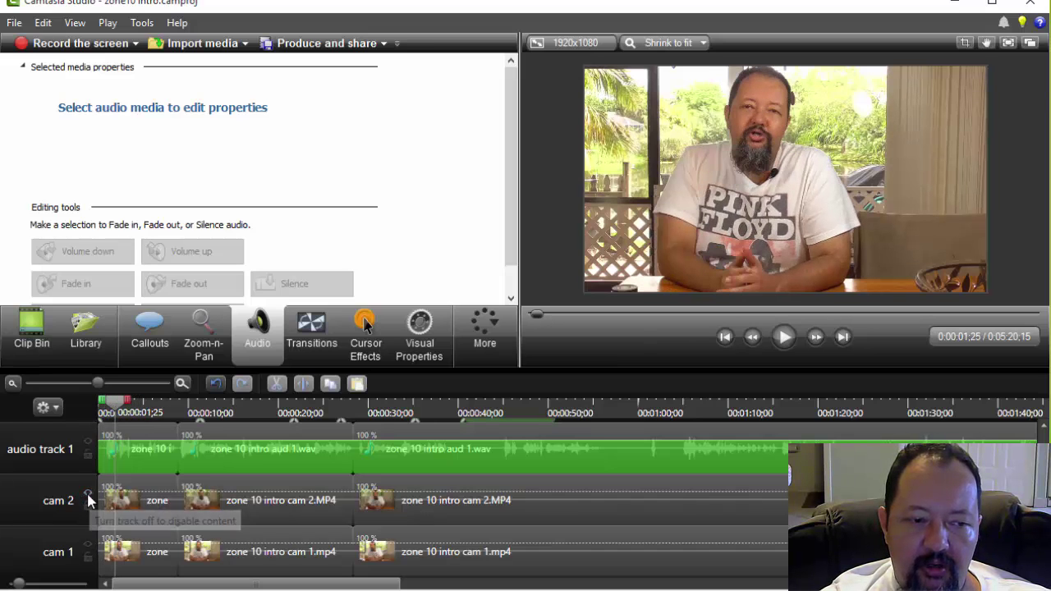
- Delete the first clip from cam 2 and the second clip from cam 1 so the camera angle switches at 0:00:08;26
click(131, 490)
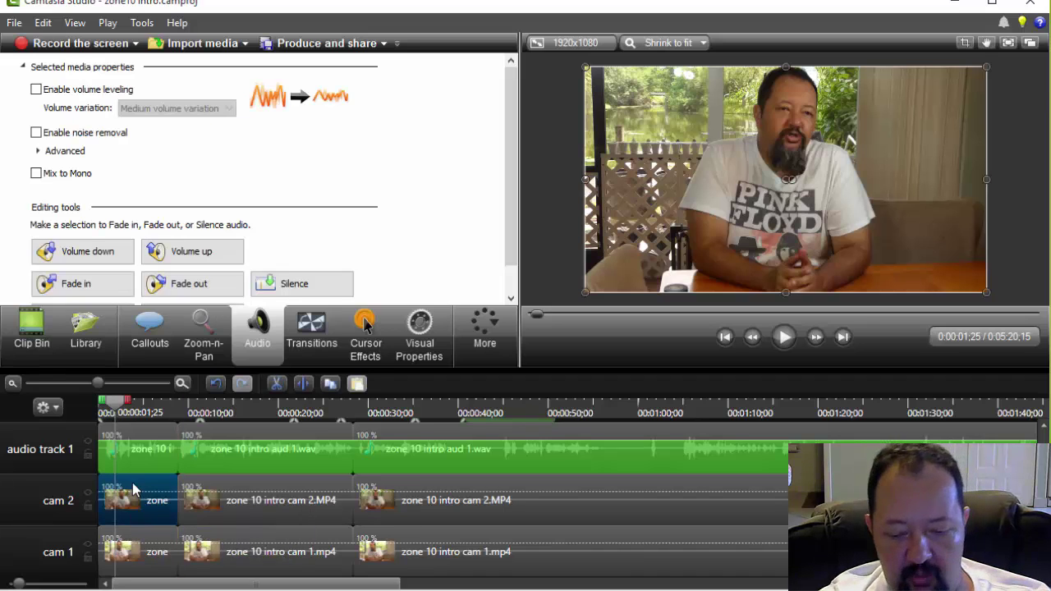
key(Delete)
click(258, 558)
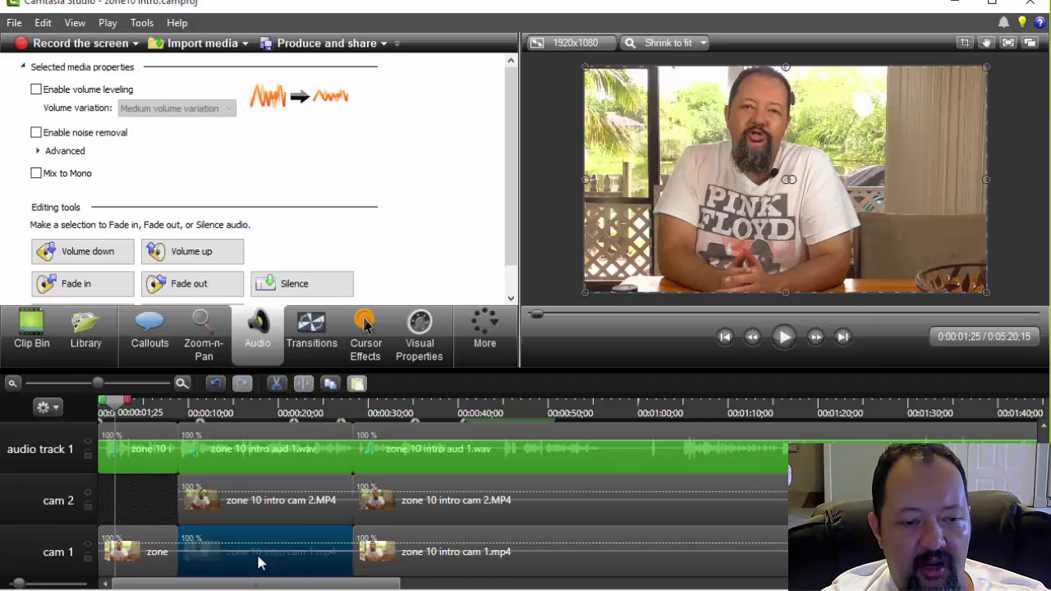
key(Delete)
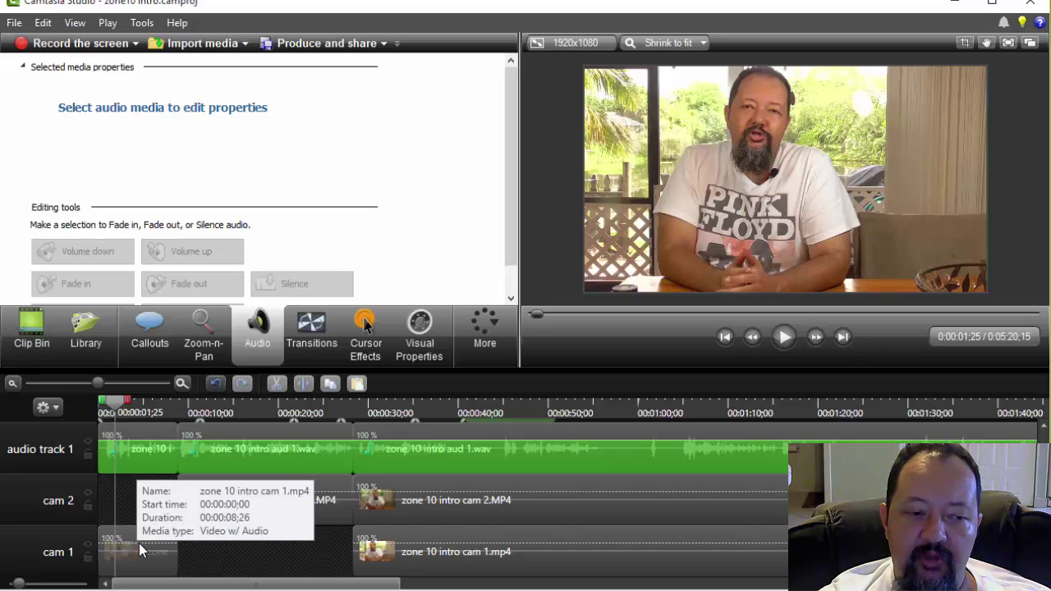
- Play the edit from the start past the splits at 0:00:08;26 and 0:00:28;10 to check the angle switch, and return to the timeline's beginning
drag(265, 491, 267, 490)
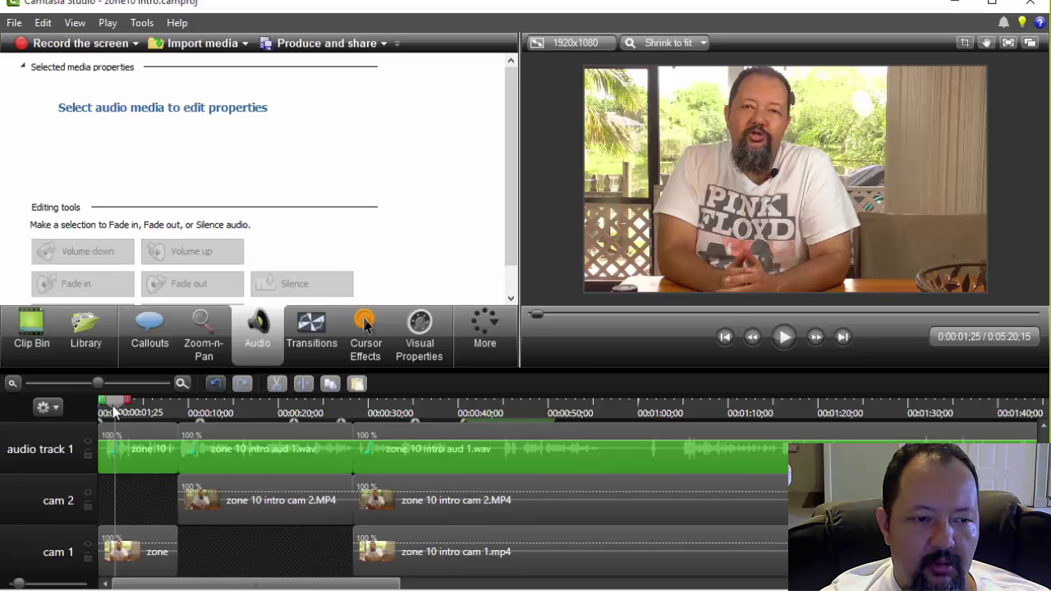
drag(114, 411, 83, 410)
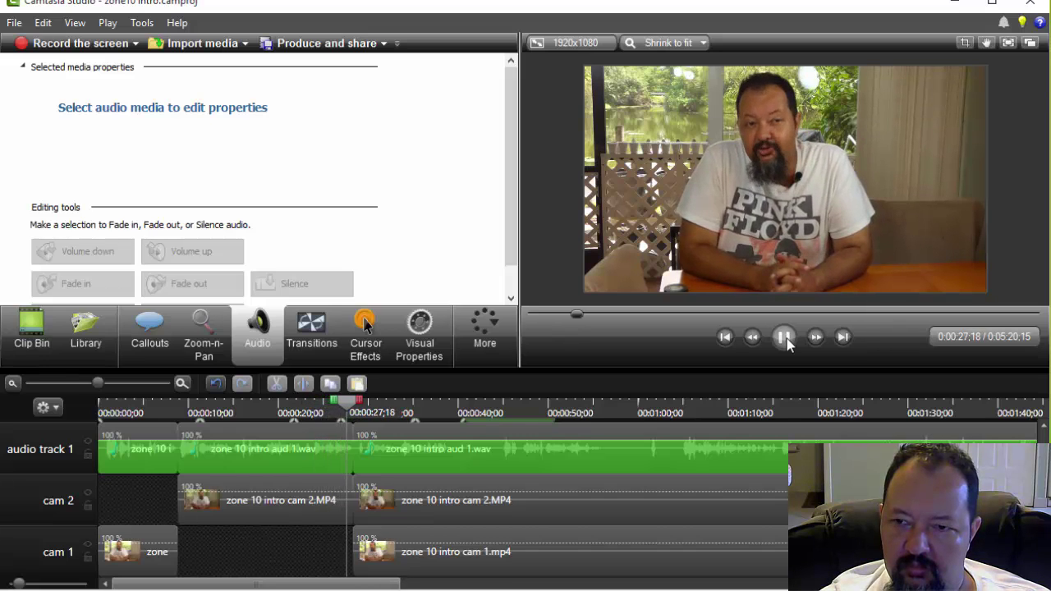
click(784, 338)
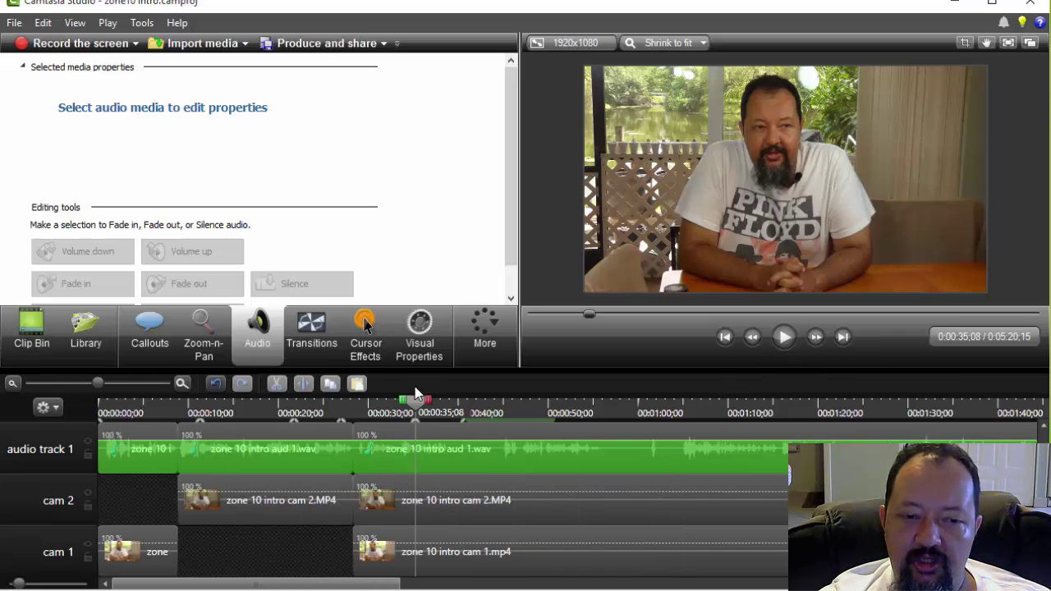
click(309, 484)
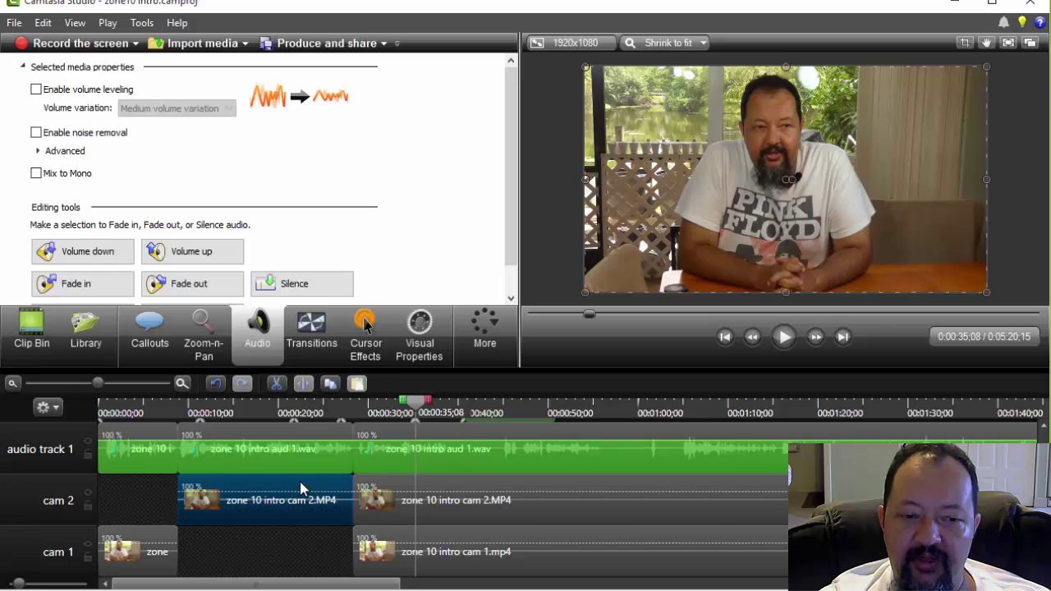
click(421, 550)
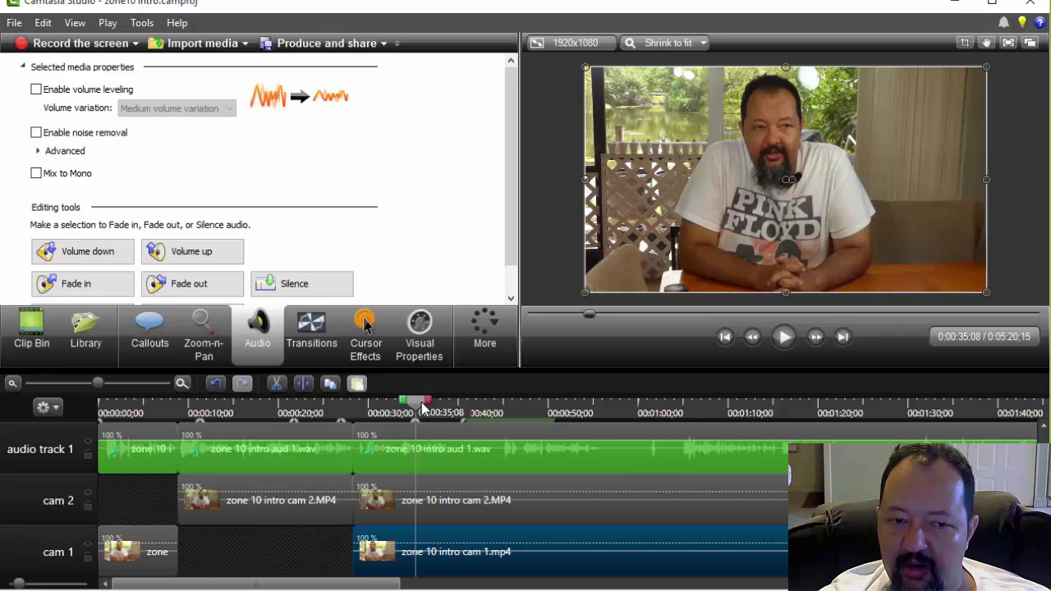
mouse_move(417, 402)
mouse_down()
mouse_move(511, 400)
mouse_move(429, 414)
mouse_up()
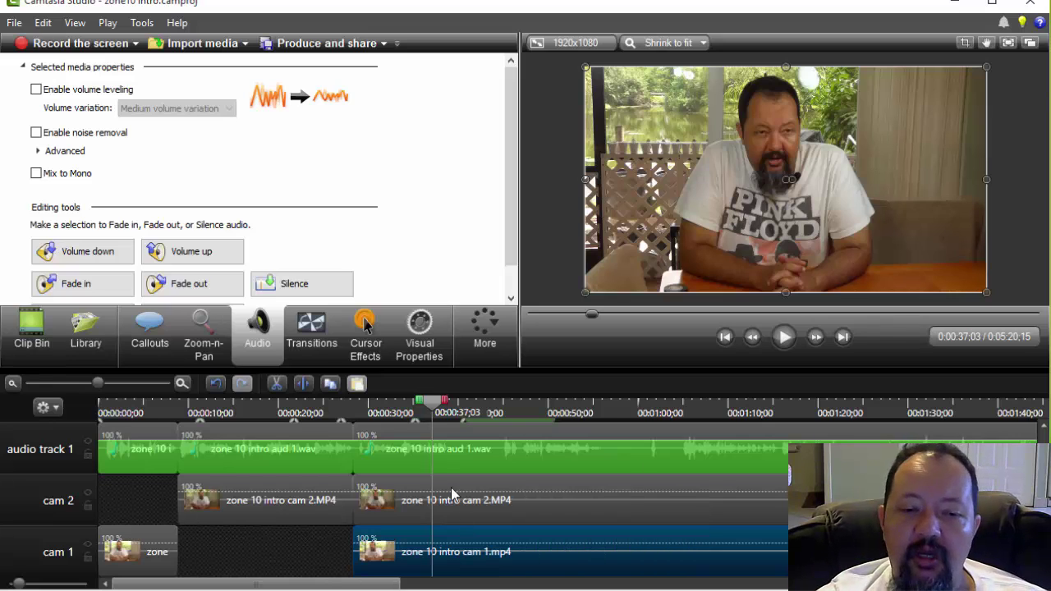
drag(400, 406, 41, 409)
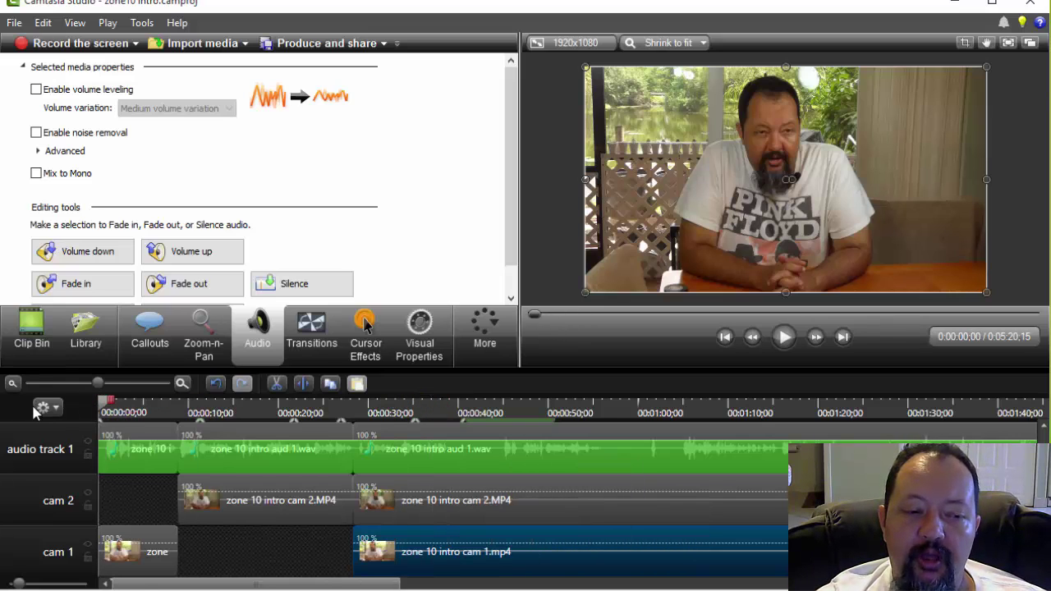